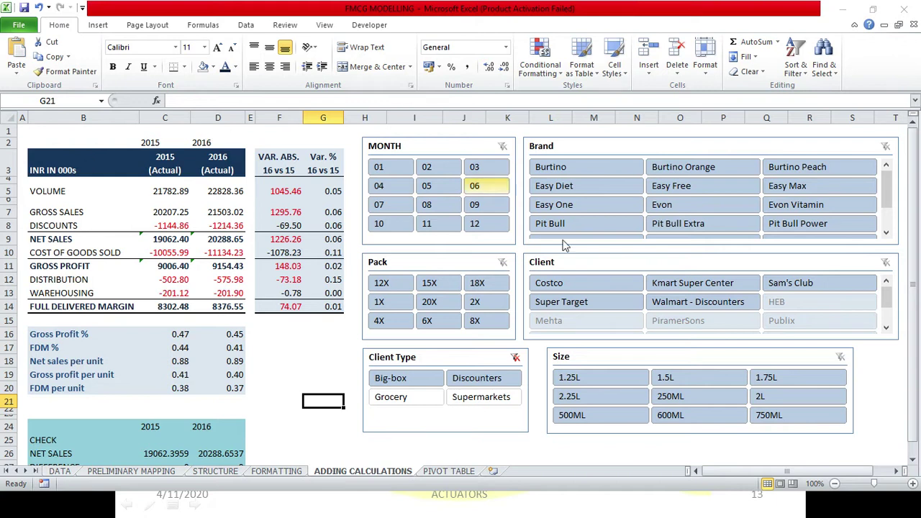
Nudge the Size slicer slightly left, deselect it, and select the ratio labels in B16:B20
{"action": "left_click_drag", "start_coordinate": [669, 356], "coordinate": [658, 355]}
{"action": "left_click", "coordinate": [328, 347]}
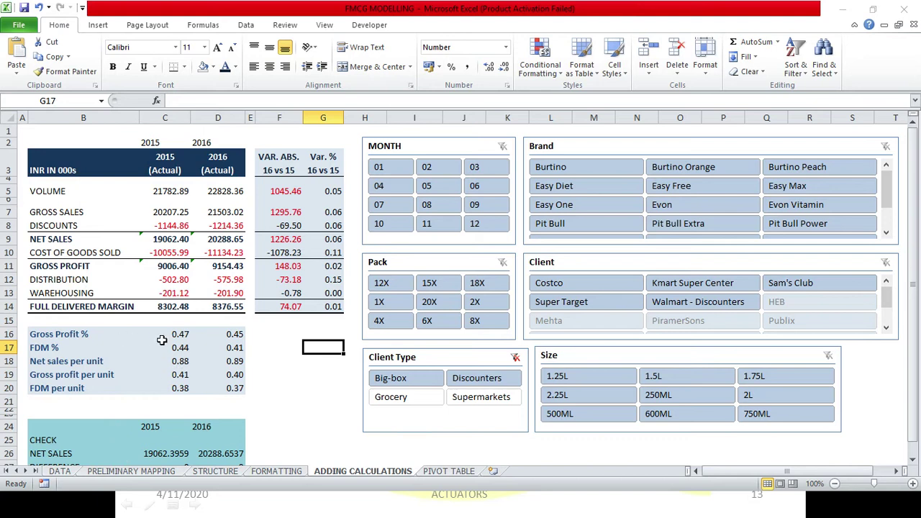
{"action": "left_click_drag", "start_coordinate": [72, 334], "coordinate": [72, 388]}
Recolour the ratio labels and show the Gross Profit % and FDM % values in C16:D17 as percentages
{"action": "left_click", "coordinate": [223, 67]}
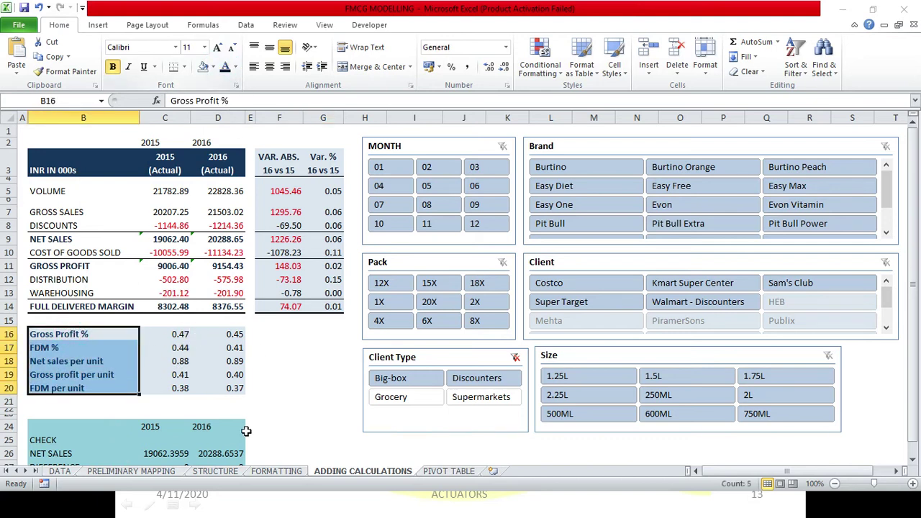
{"action": "left_click", "coordinate": [246, 430]}
{"action": "left_click", "coordinate": [191, 336]}
{"action": "left_click_drag", "start_coordinate": [191, 336], "coordinate": [216, 348]}
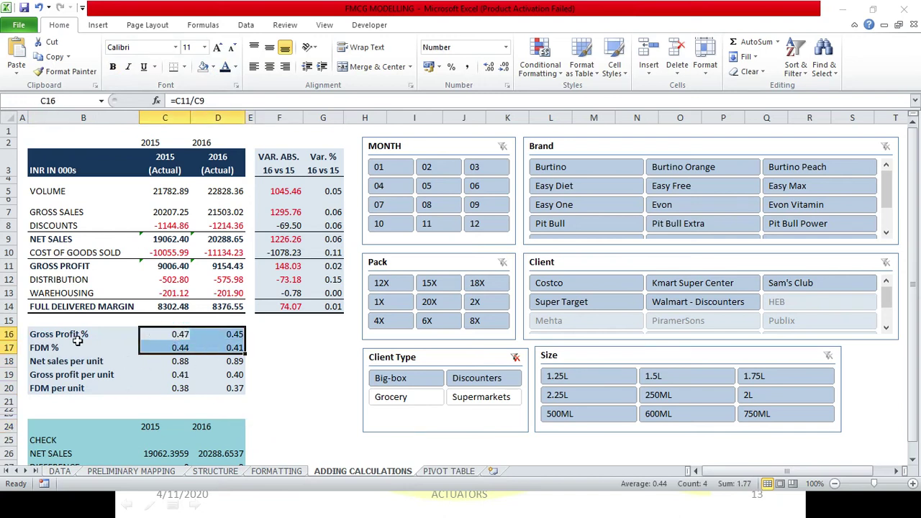
{"action": "left_click", "coordinate": [451, 66]}
{"action": "left_click", "coordinate": [297, 337]}
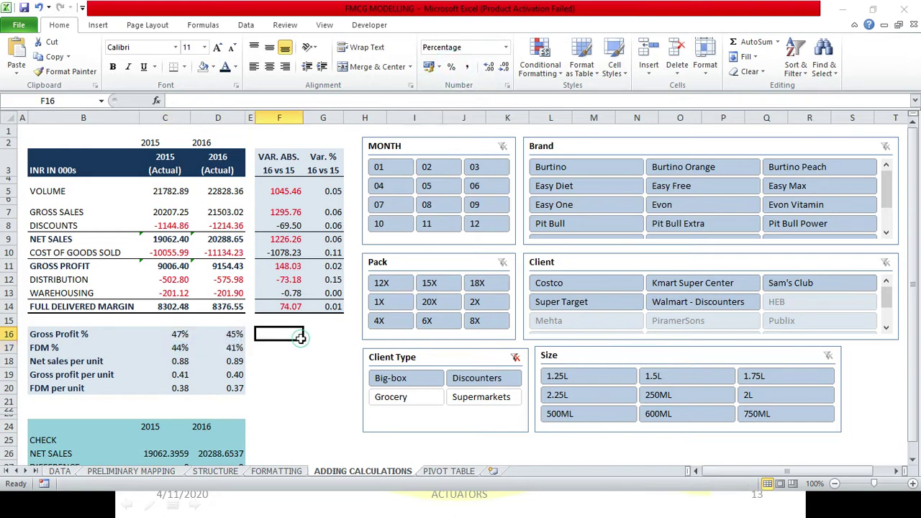
Select the per-unit values in C18:D20 and check the 2015 gross profit per unit formula
{"action": "left_click_drag", "start_coordinate": [177, 361], "coordinate": [238, 387]}
{"action": "left_click", "coordinate": [143, 374]}
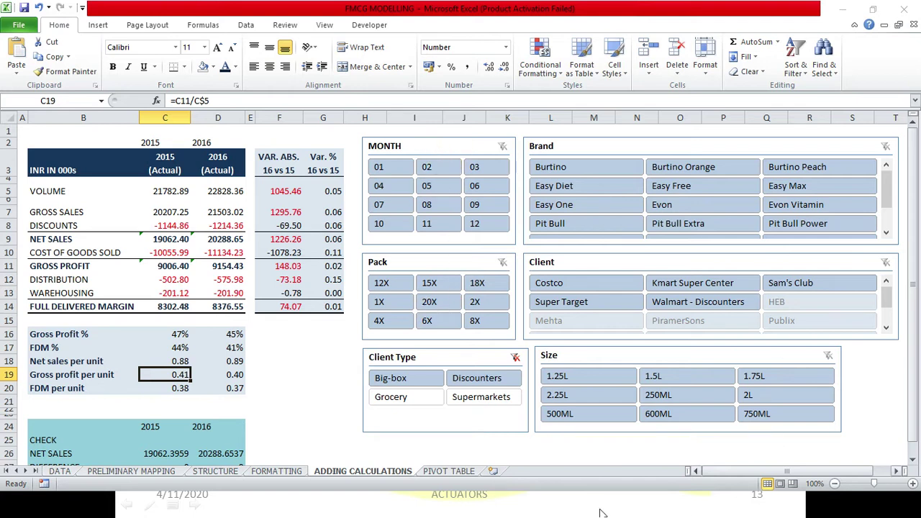
{"action": "left_click", "coordinate": [460, 143]}
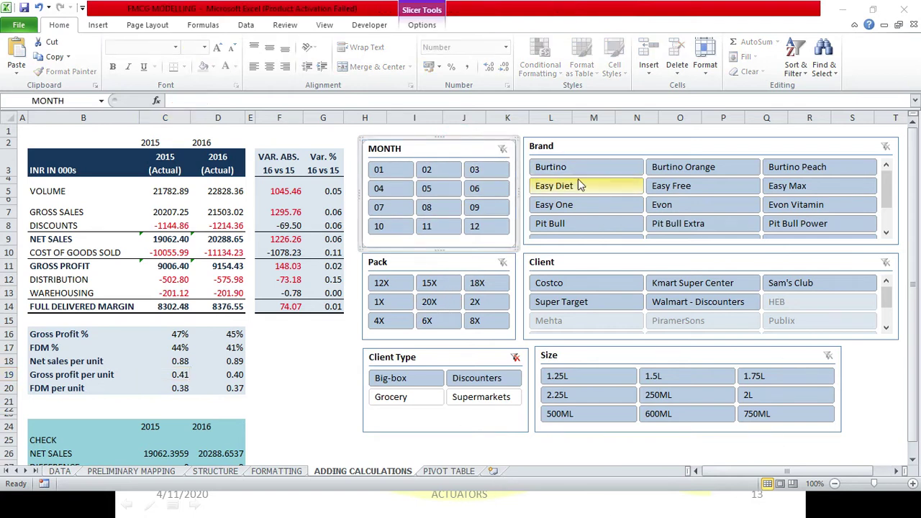
Add the Brand, Client, Pack, Size and Client Type slicers to the MONTH slicer selection
{"action": "left_click", "coordinate": [572, 146], "text": "ctrl"}
{"action": "left_click", "coordinate": [626, 254], "text": "ctrl"}
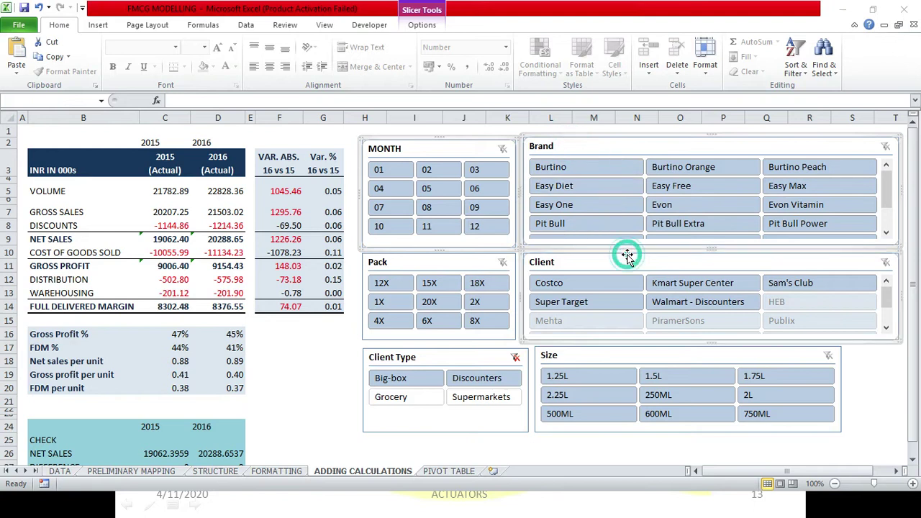
{"action": "left_click", "coordinate": [478, 258], "text": "ctrl"}
{"action": "left_click", "coordinate": [594, 357], "text": "ctrl"}
{"action": "left_click", "coordinate": [484, 354], "text": "ctrl"}
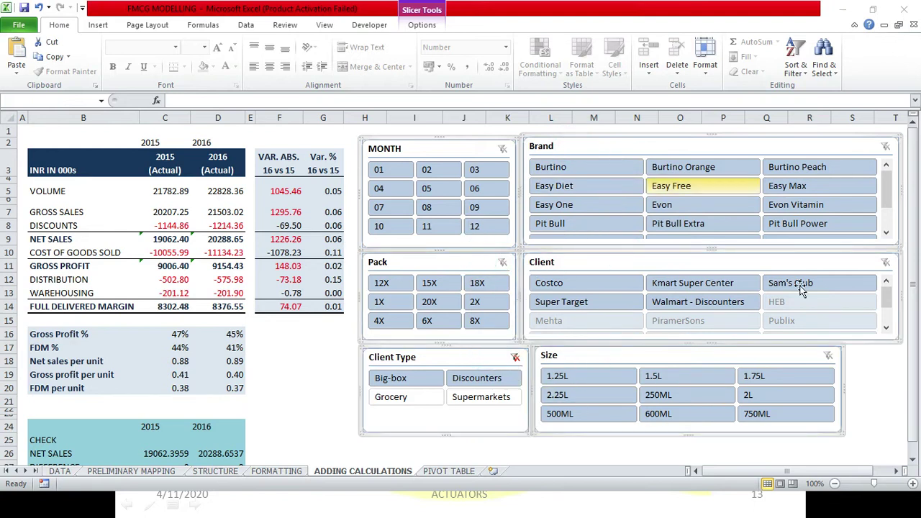
Start a new slicer style from the Slicer Styles gallery, then cancel it and deselect the slicers
{"action": "left_click", "coordinate": [423, 25]}
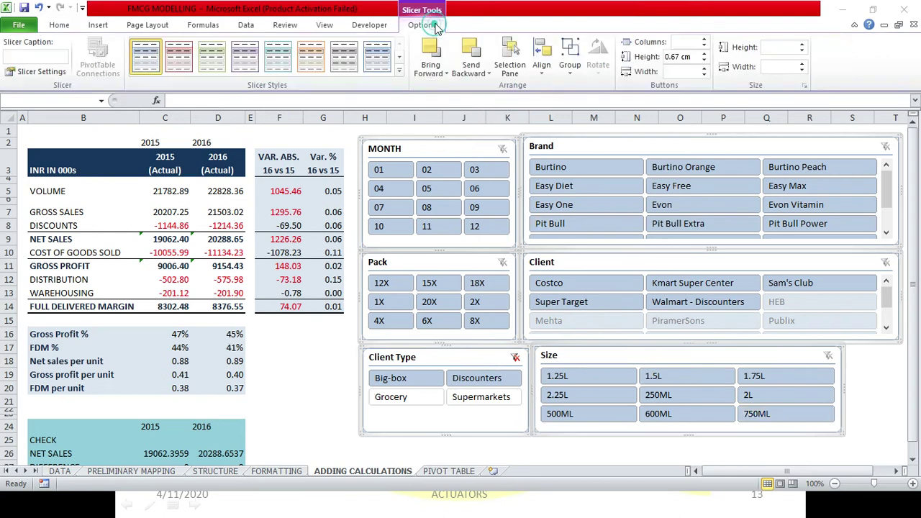
{"action": "left_click", "coordinate": [400, 70]}
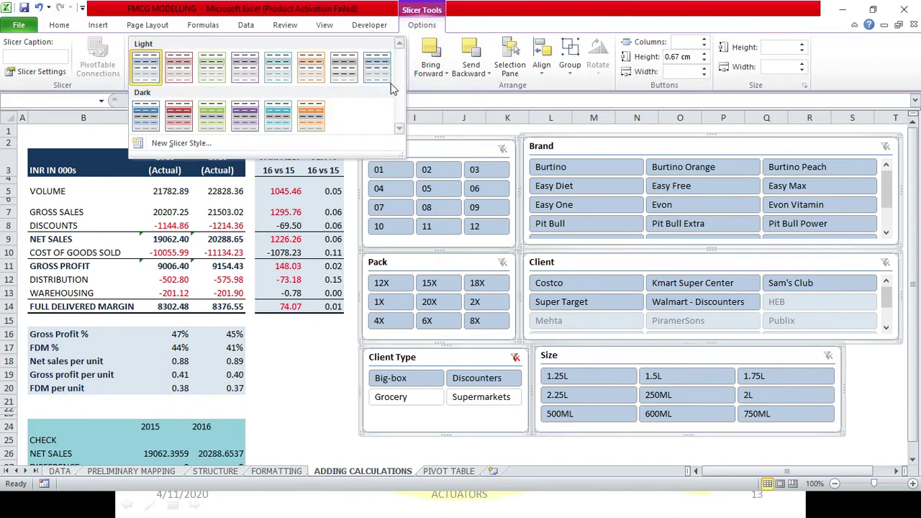
{"action": "left_click", "coordinate": [170, 145]}
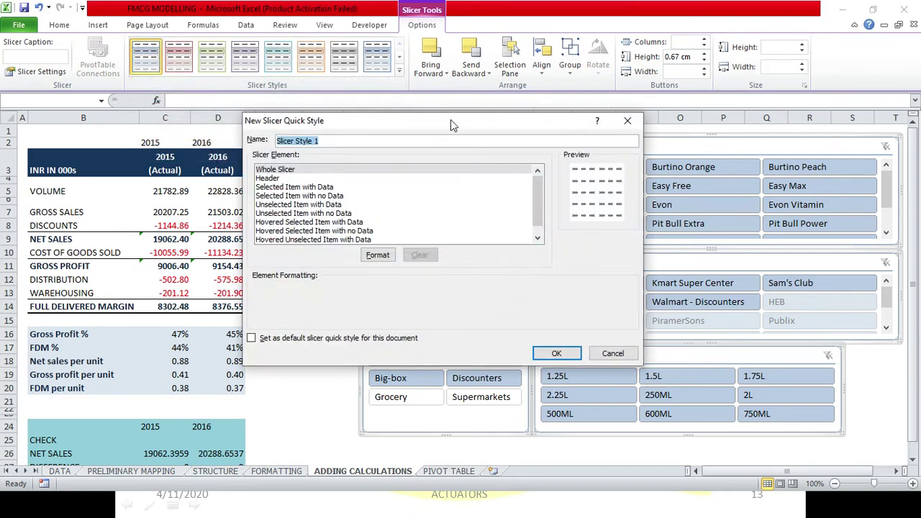
{"action": "mouse_move", "coordinate": [446, 134]}
{"action": "left_mouse_down"}
{"action": "mouse_move", "coordinate": [657, 134]}
{"action": "mouse_move", "coordinate": [330, 94]}
{"action": "left_mouse_up"}
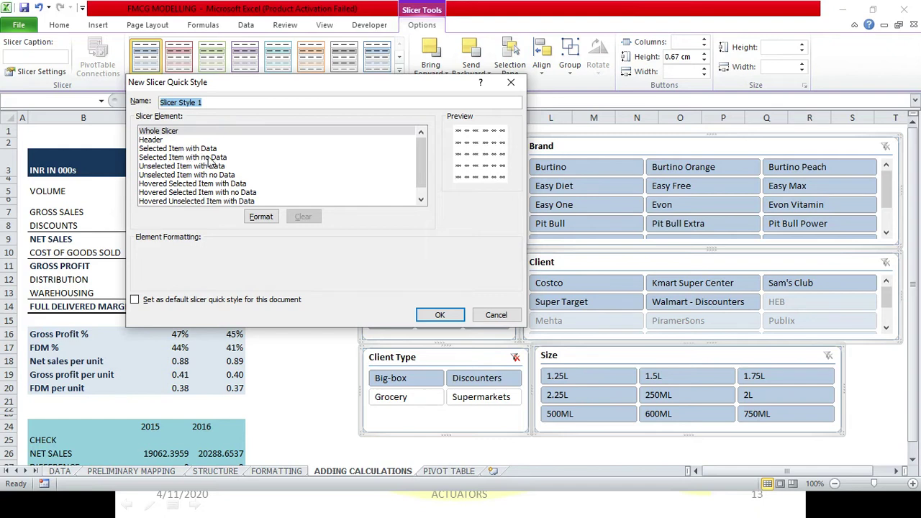
{"action": "left_click_drag", "start_coordinate": [362, 88], "coordinate": [295, 217]}
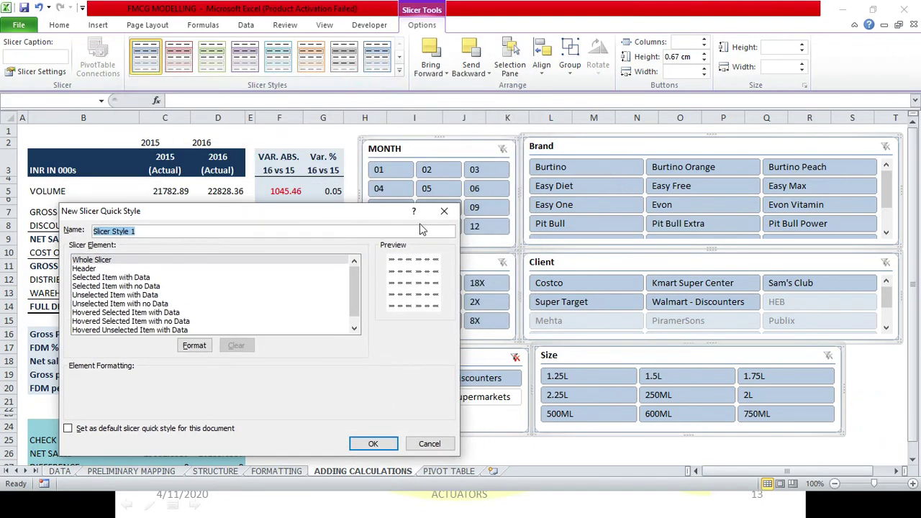
{"action": "left_click", "coordinate": [430, 443]}
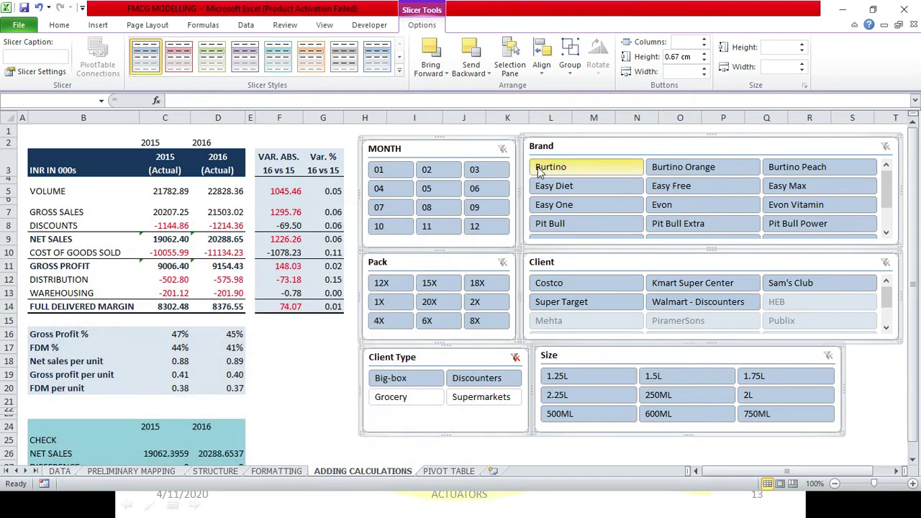
{"action": "left_click", "coordinate": [278, 388]}
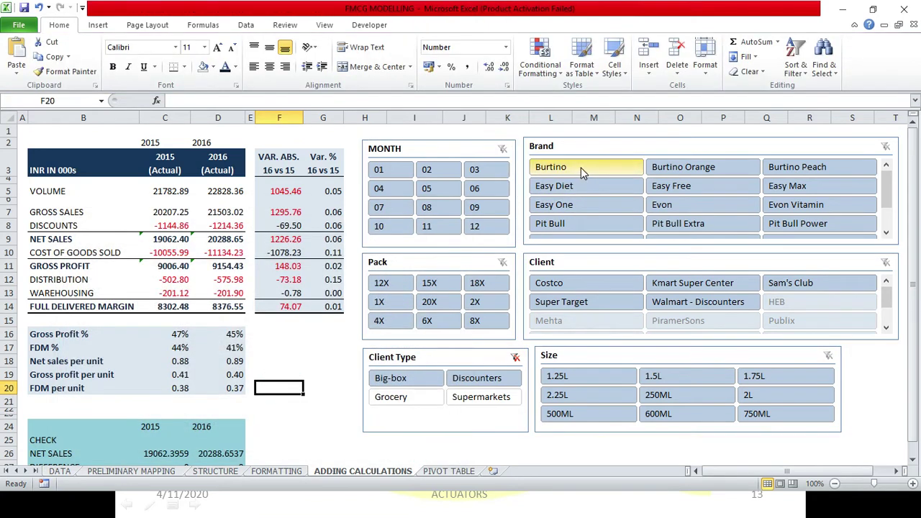
Filter to month 01, clear that filter, then filter the P&L to the Burtino brand
{"action": "left_click", "coordinate": [412, 169]}
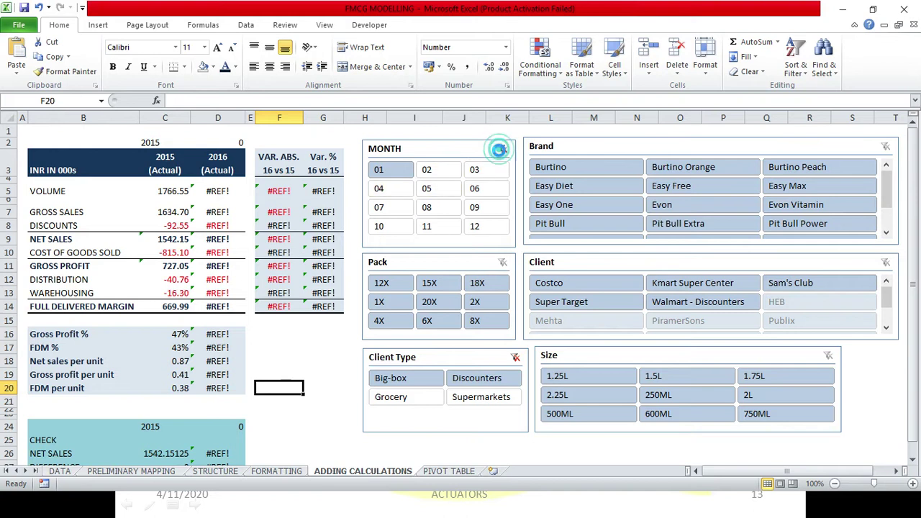
{"action": "left_click", "coordinate": [501, 151]}
{"action": "left_click", "coordinate": [546, 168]}
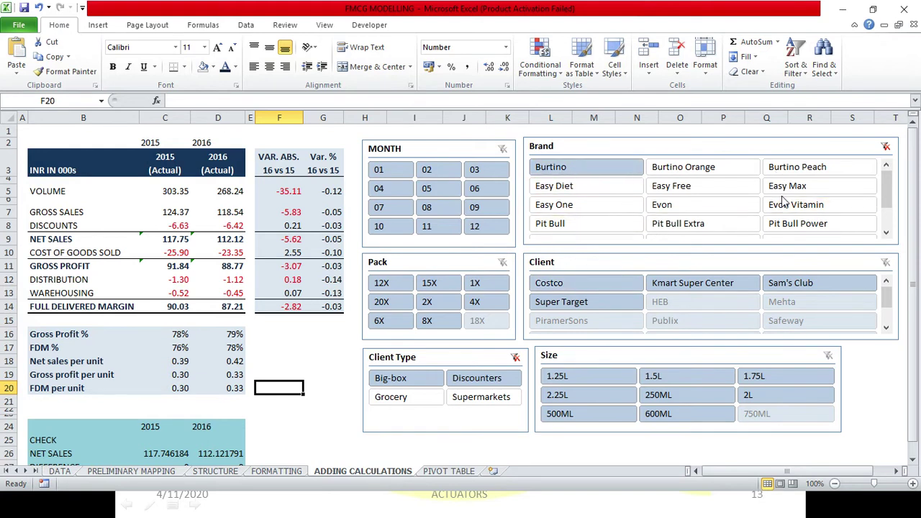
{"action": "left_click", "coordinate": [642, 148]}
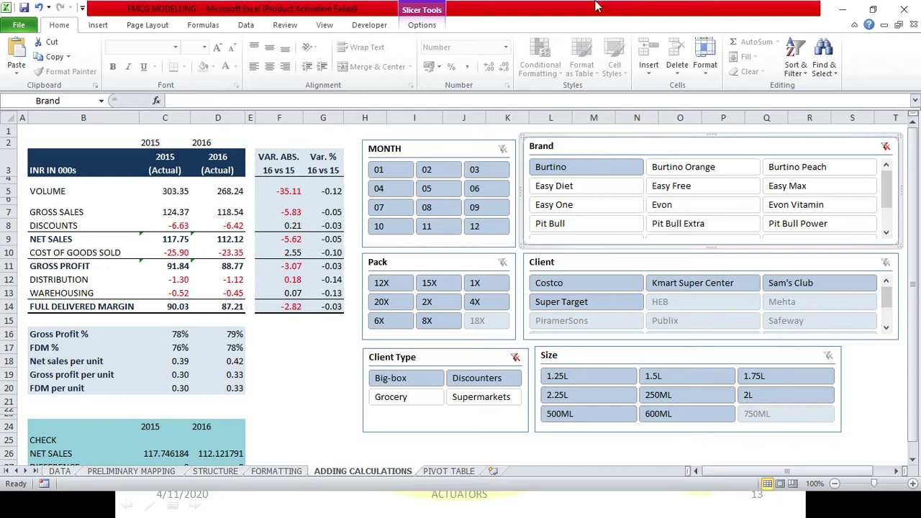
Start a new custom slicer style and open formatting for its Selected Item with Data element
{"action": "left_click", "coordinate": [421, 25]}
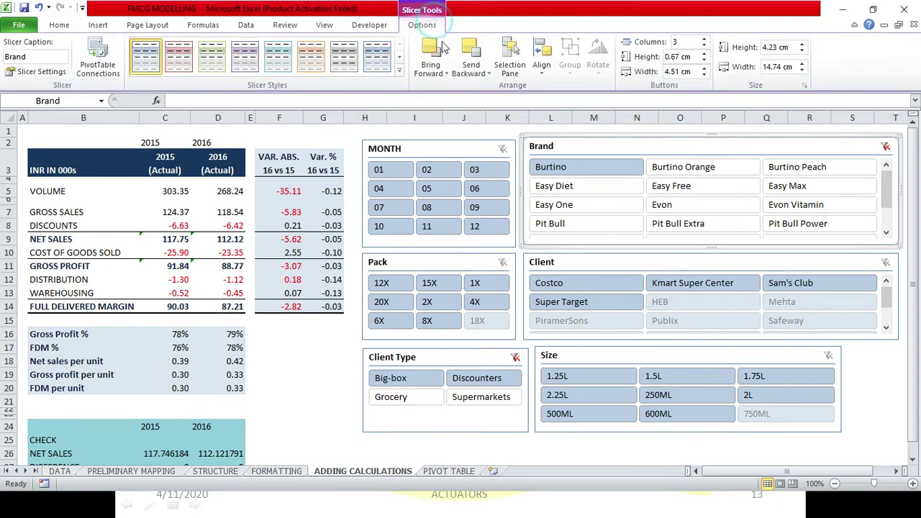
{"action": "left_click", "coordinate": [399, 70]}
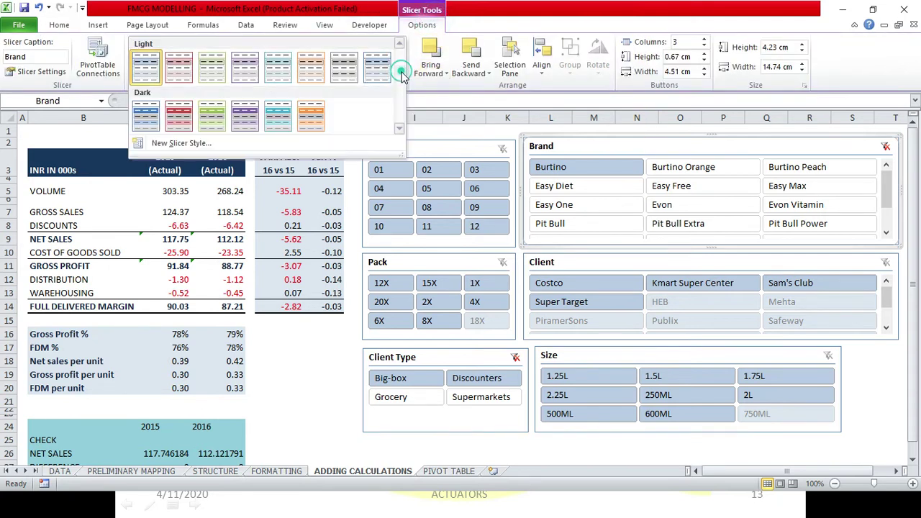
{"action": "left_click", "coordinate": [180, 143]}
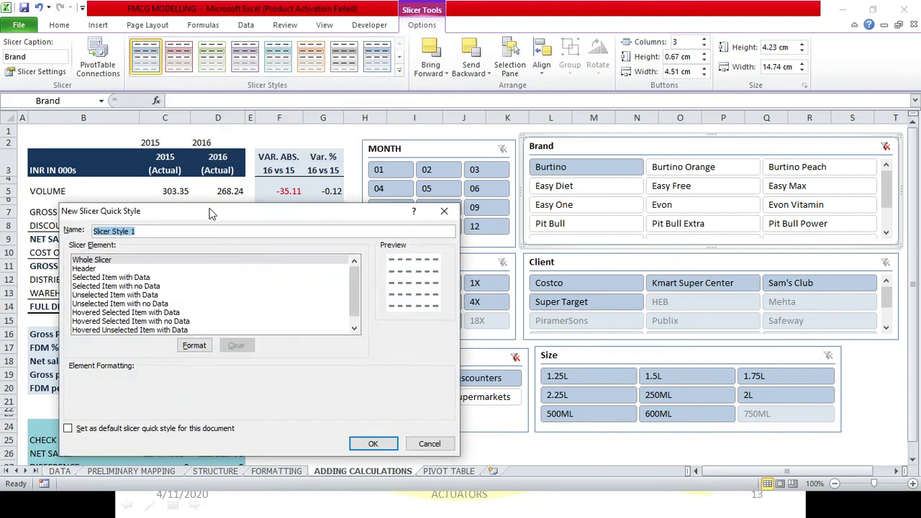
{"action": "left_click_drag", "start_coordinate": [211, 214], "coordinate": [283, 78]}
{"action": "left_click", "coordinate": [205, 143]}
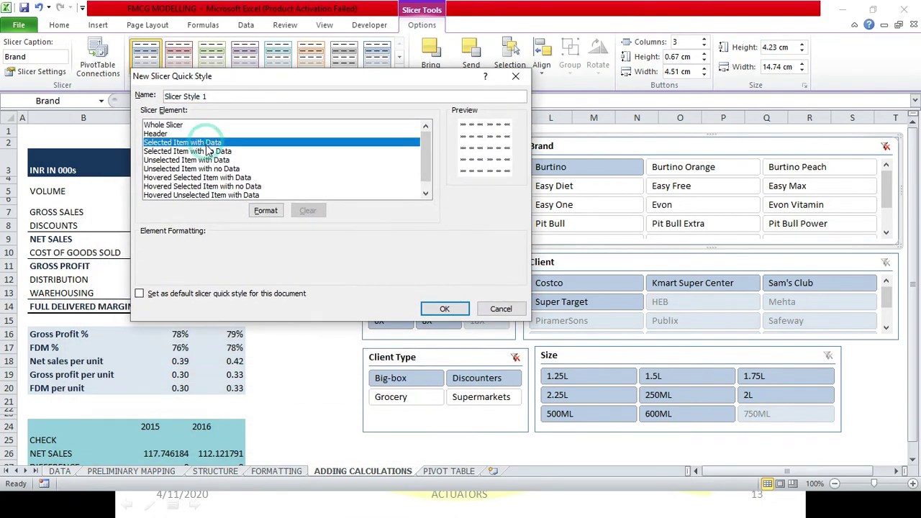
{"action": "left_click", "coordinate": [266, 210]}
{"action": "left_click", "coordinate": [416, 164]}
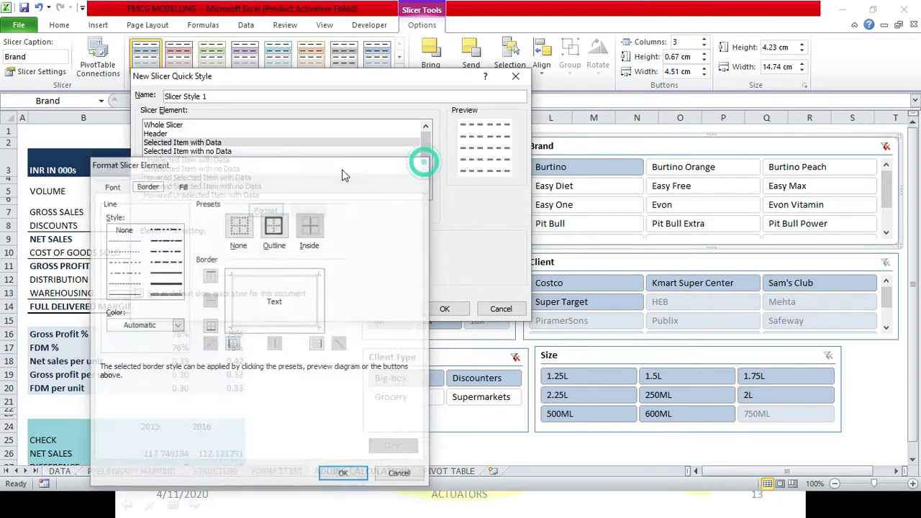
{"action": "left_click", "coordinate": [202, 152]}
{"action": "left_click", "coordinate": [204, 143]}
{"action": "left_click", "coordinate": [265, 210]}
Give Selected Item with Data a light blue fill and a double-line dark navy outline
{"action": "left_click_drag", "start_coordinate": [303, 166], "coordinate": [543, 42]}
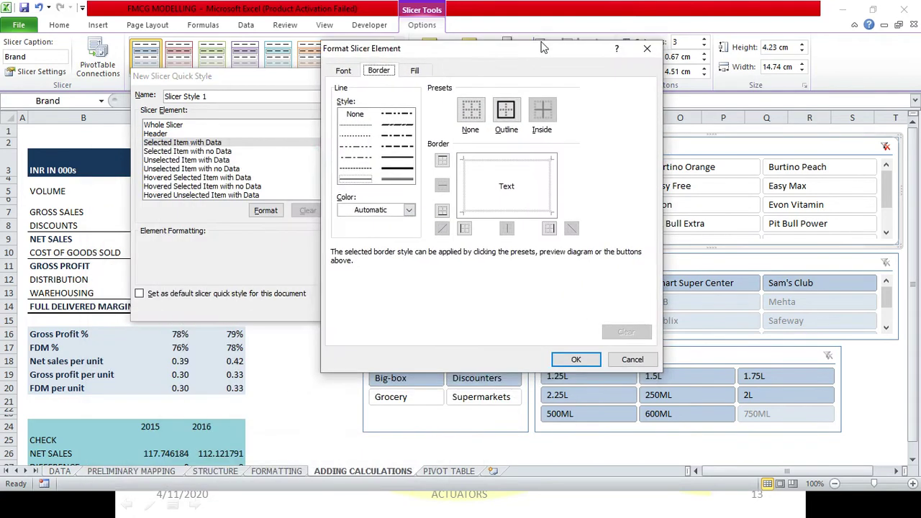
{"action": "left_click", "coordinate": [421, 64]}
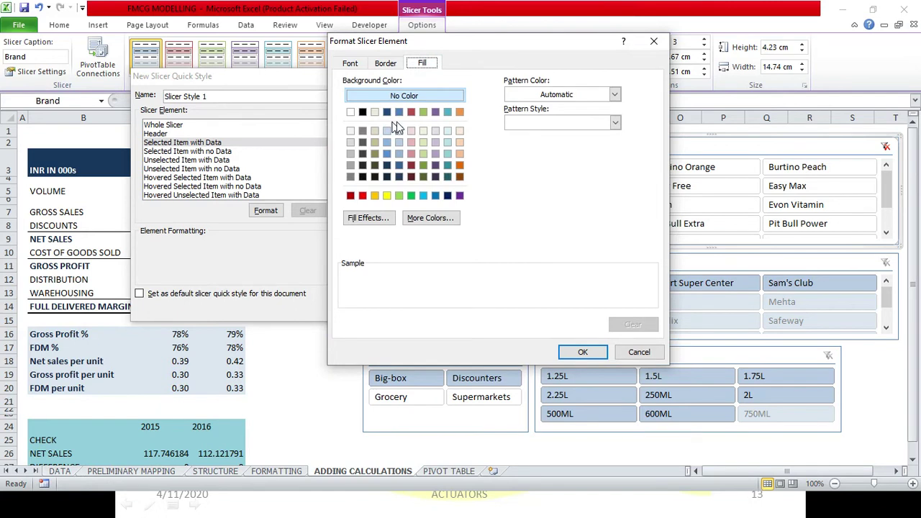
{"action": "left_click", "coordinate": [399, 165]}
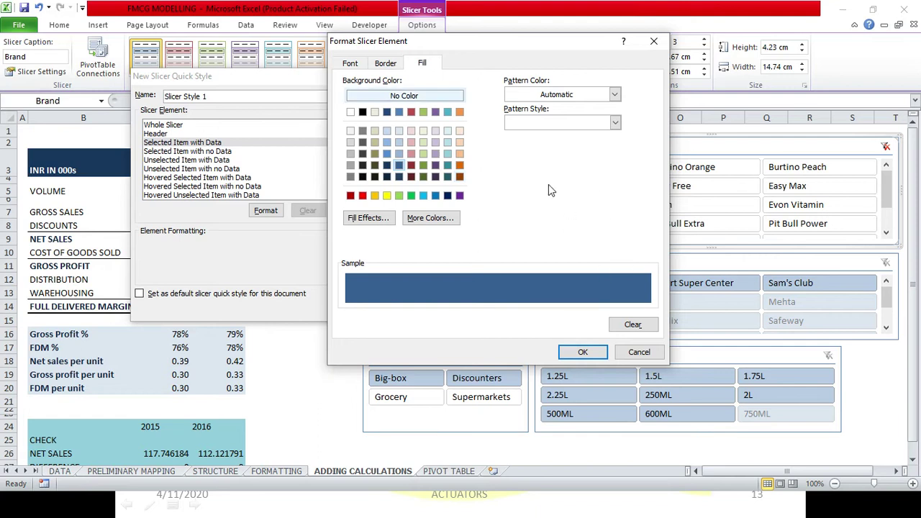
{"action": "left_click", "coordinate": [399, 154]}
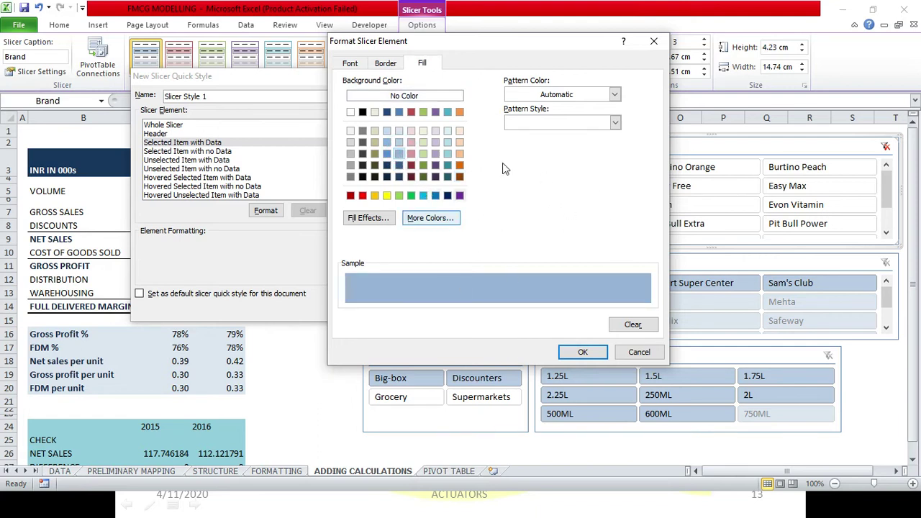
{"action": "left_click", "coordinate": [385, 64]}
{"action": "left_click", "coordinate": [512, 103]}
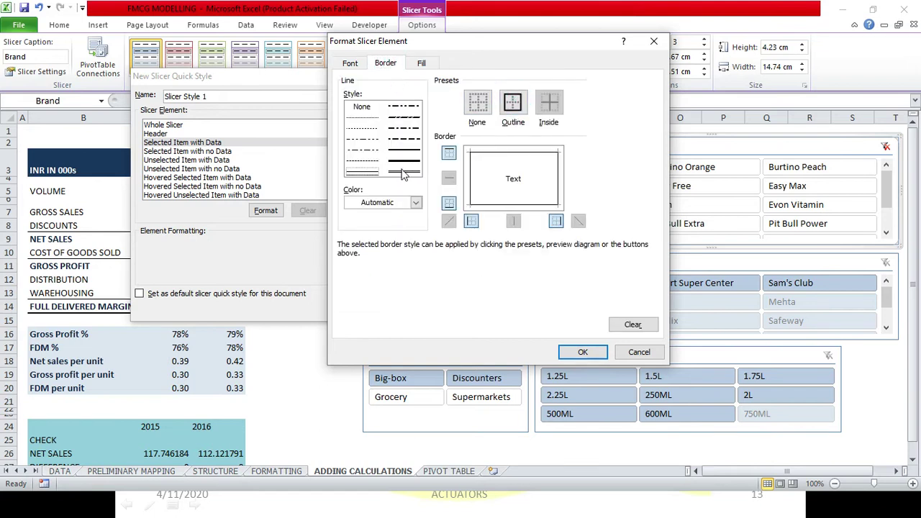
{"action": "left_click", "coordinate": [404, 149]}
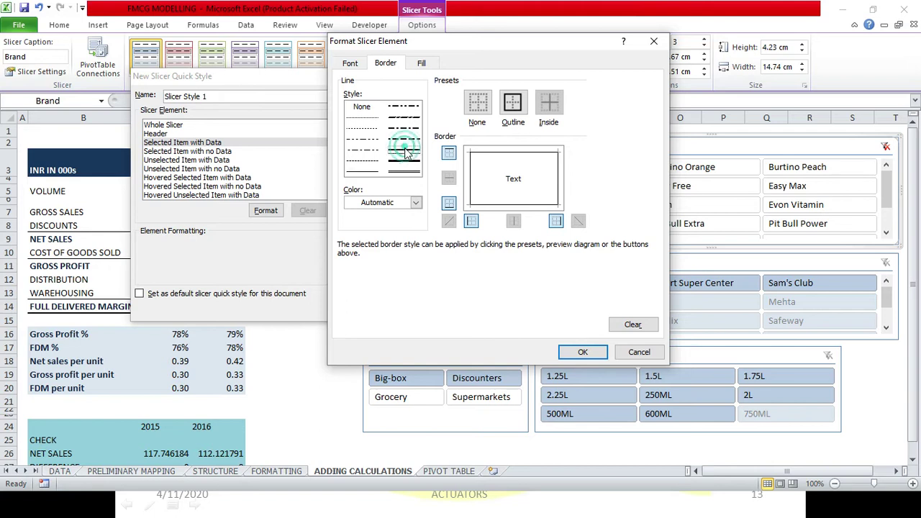
{"action": "left_click", "coordinate": [413, 202]}
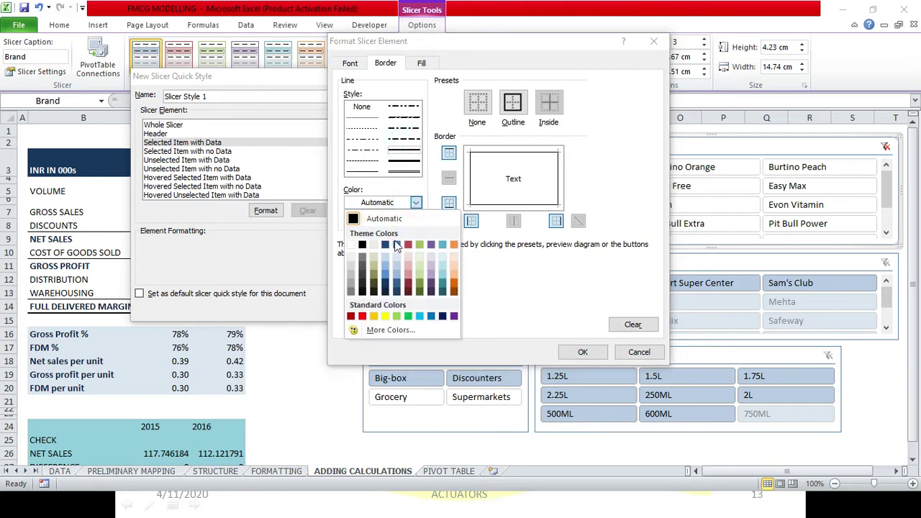
{"action": "left_click", "coordinate": [384, 290]}
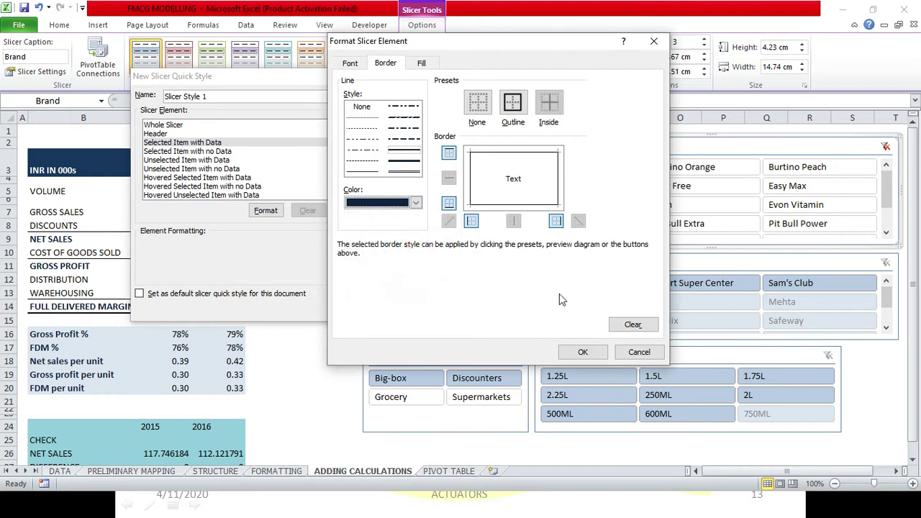
{"action": "left_click", "coordinate": [582, 353]}
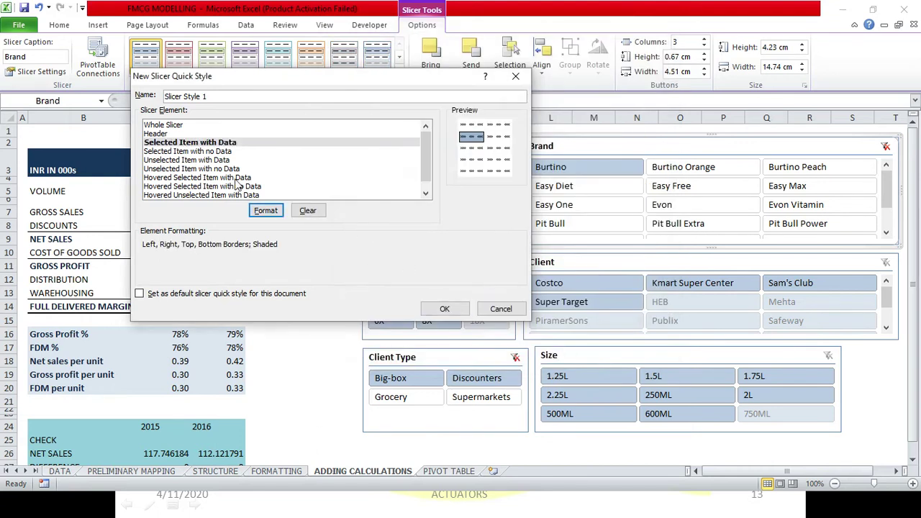
{"action": "left_click", "coordinate": [214, 152]}
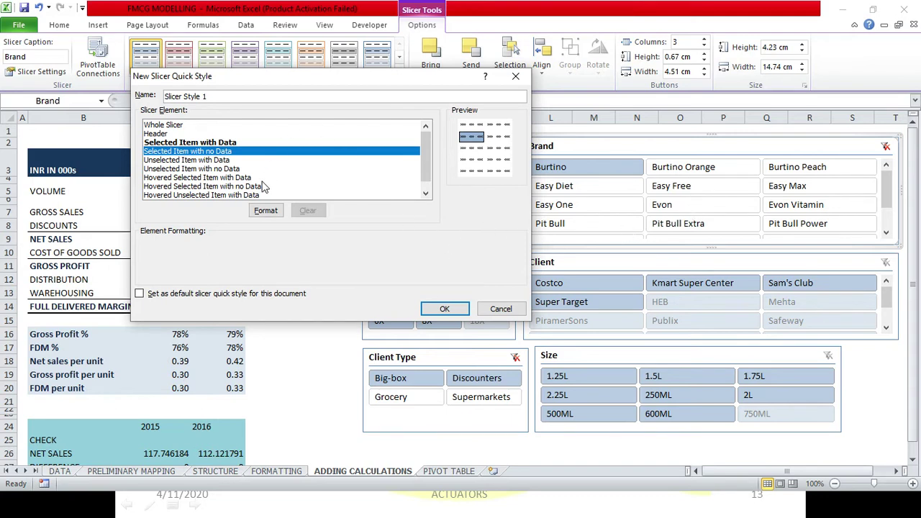
Format Selected Item with no Data with a dark navy outline border and light blue fill
{"action": "left_click", "coordinate": [266, 210]}
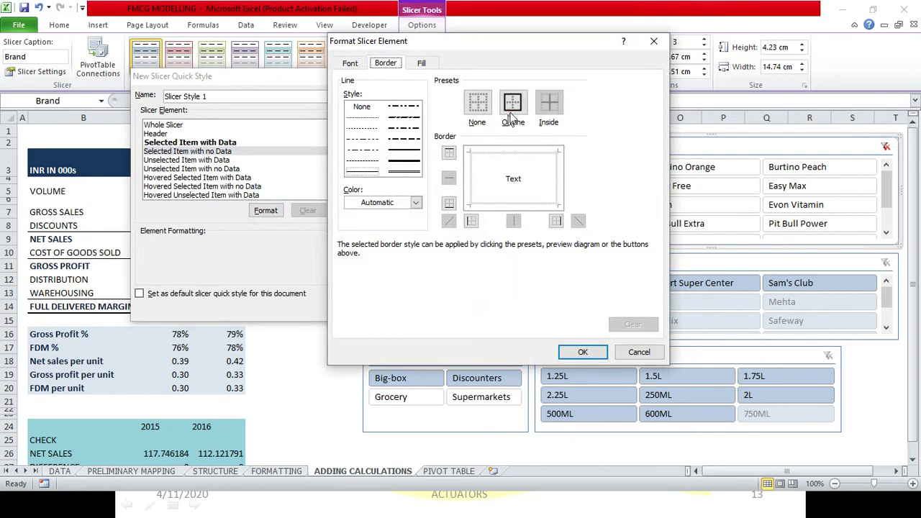
{"action": "left_click", "coordinate": [512, 103]}
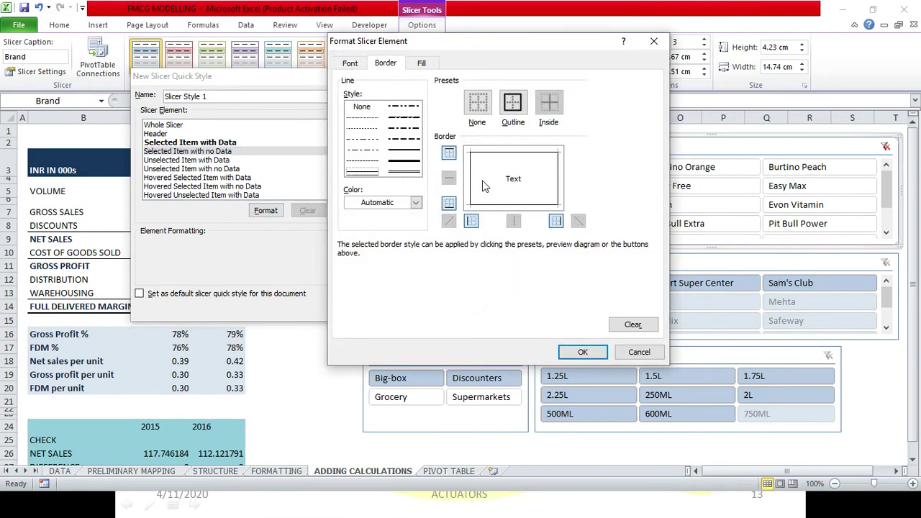
{"action": "left_click", "coordinate": [417, 203]}
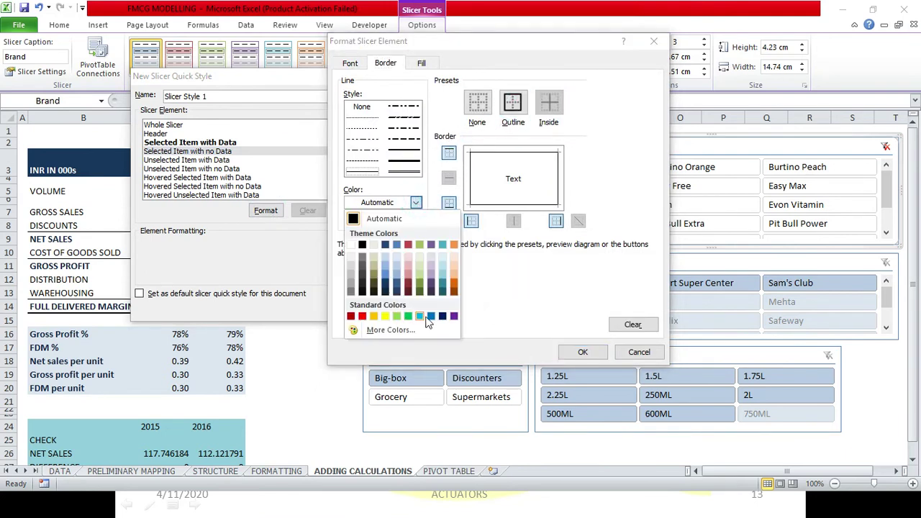
{"action": "left_click", "coordinate": [384, 290]}
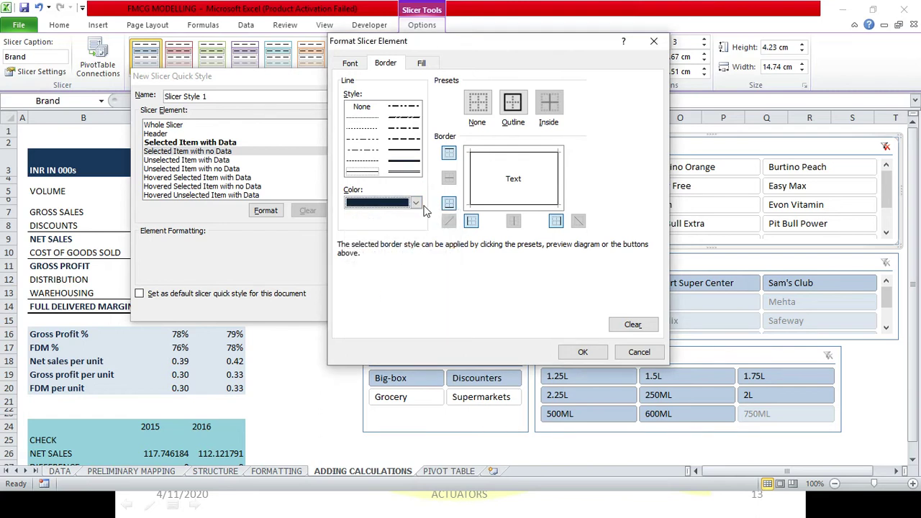
{"action": "left_click", "coordinate": [420, 63]}
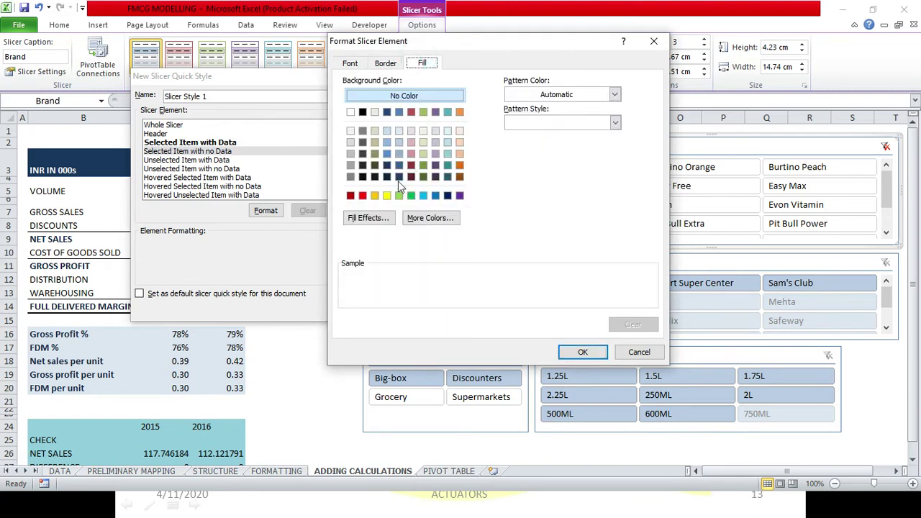
{"action": "left_click", "coordinate": [398, 154]}
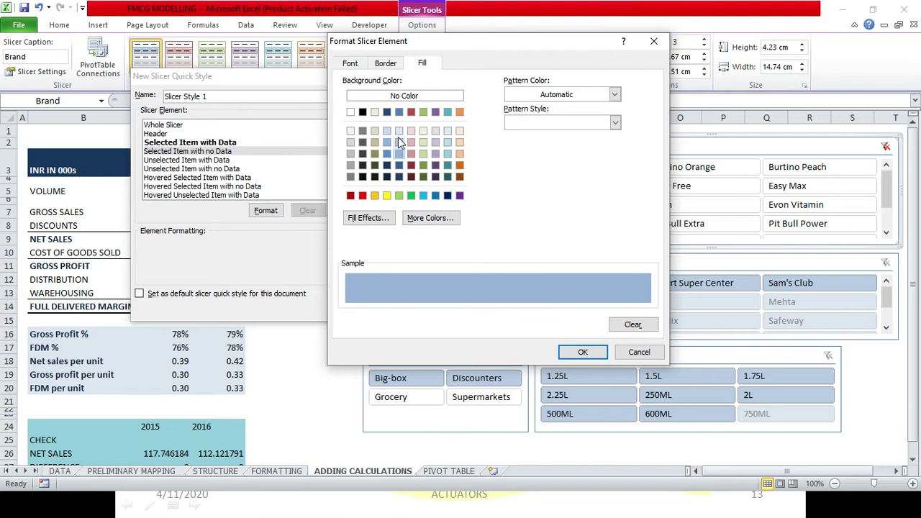
{"action": "left_click", "coordinate": [398, 165]}
{"action": "left_click", "coordinate": [399, 153]}
{"action": "left_click", "coordinate": [582, 352]}
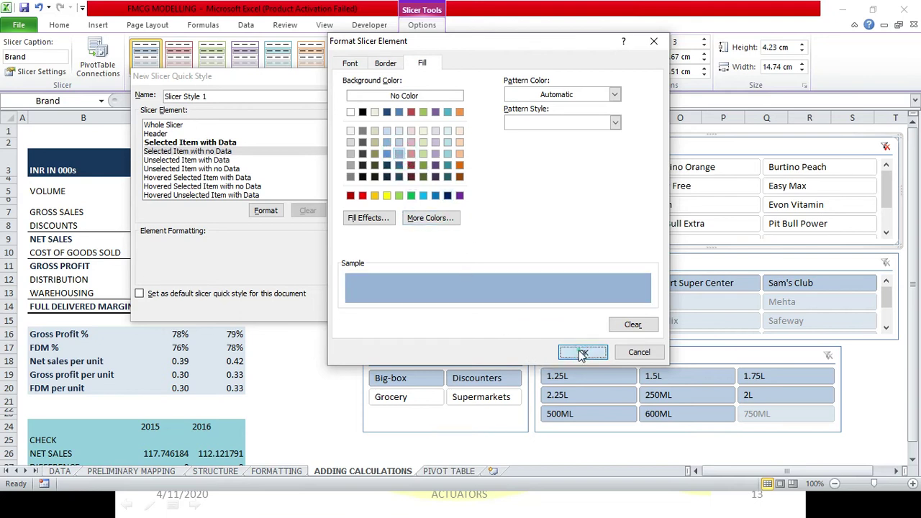
{"action": "left_click", "coordinate": [218, 161]}
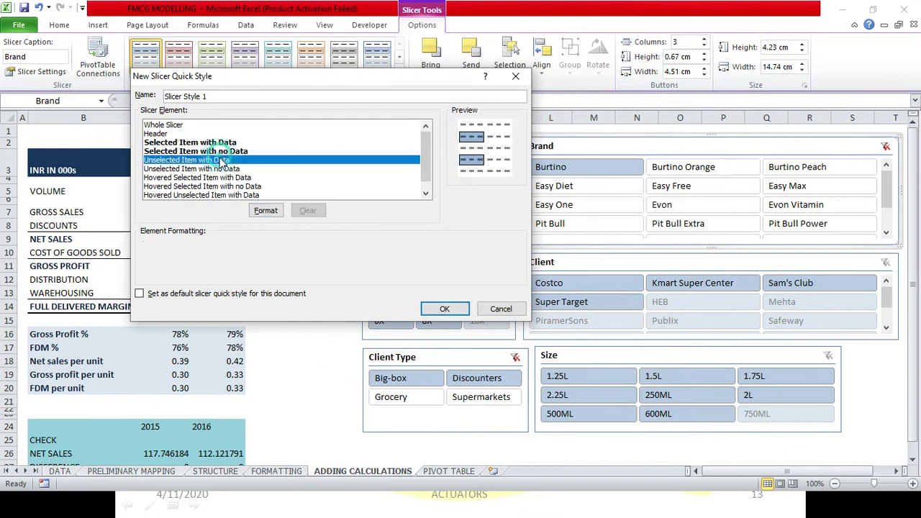
{"action": "left_click", "coordinate": [260, 210]}
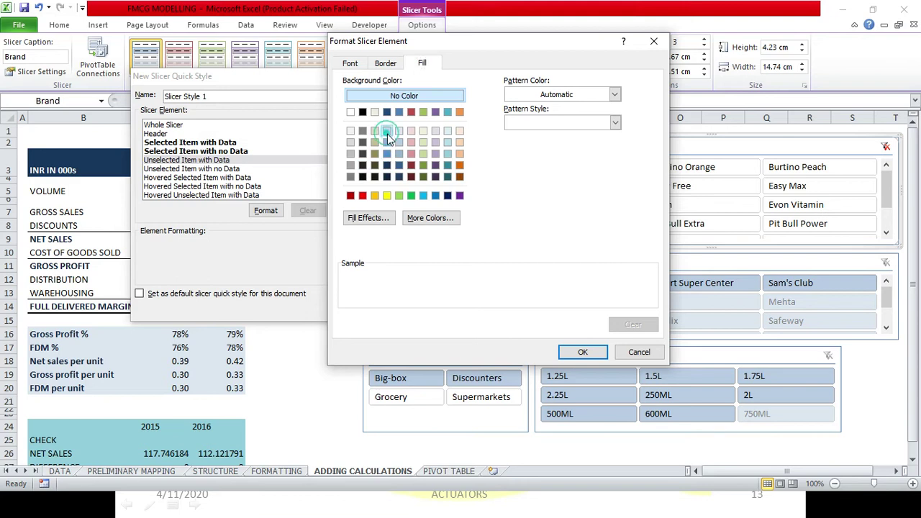
Give Unselected Item with Data a pale grey fill and a dark grey outline border
{"action": "left_click", "coordinate": [386, 131]}
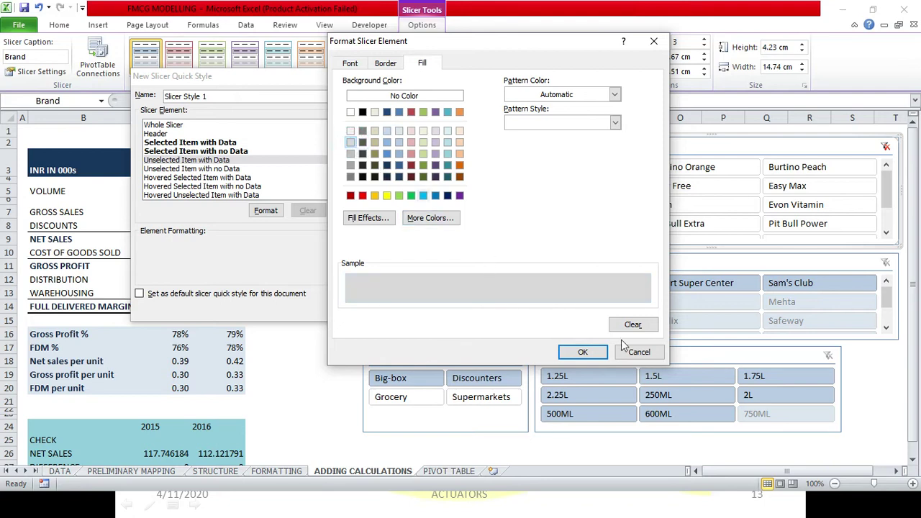
{"action": "left_click", "coordinate": [383, 64]}
{"action": "left_click", "coordinate": [509, 115]}
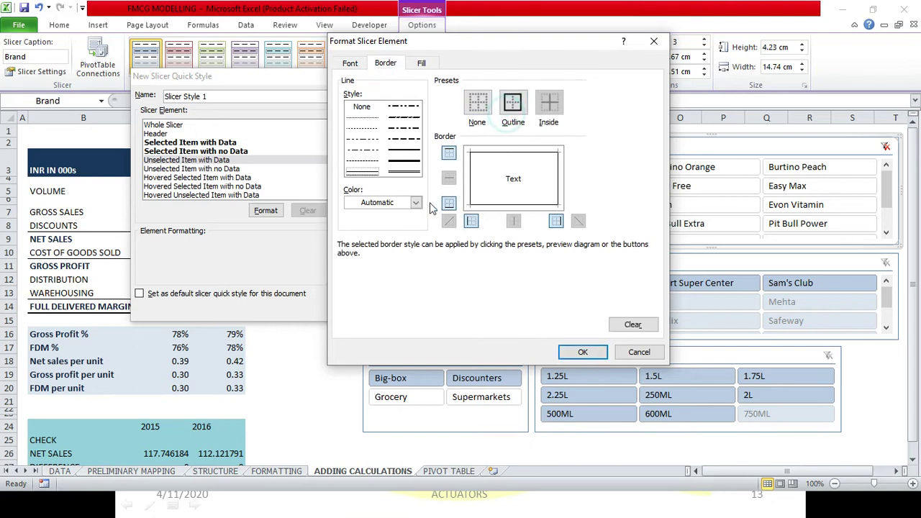
{"action": "left_click", "coordinate": [415, 202]}
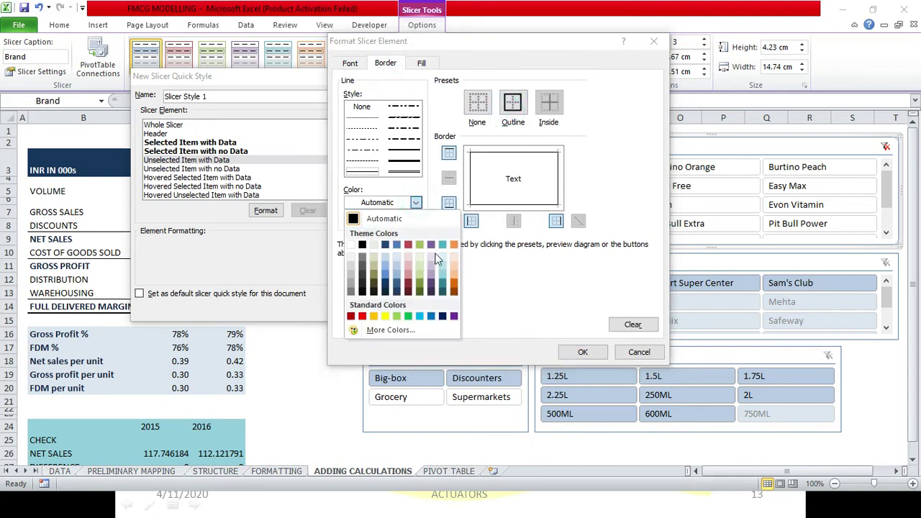
{"action": "left_click", "coordinate": [353, 290]}
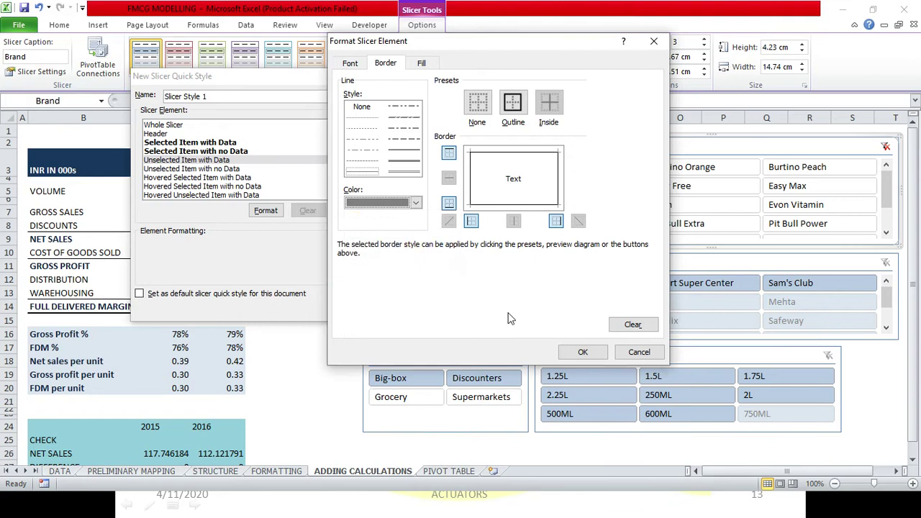
{"action": "left_click", "coordinate": [584, 352]}
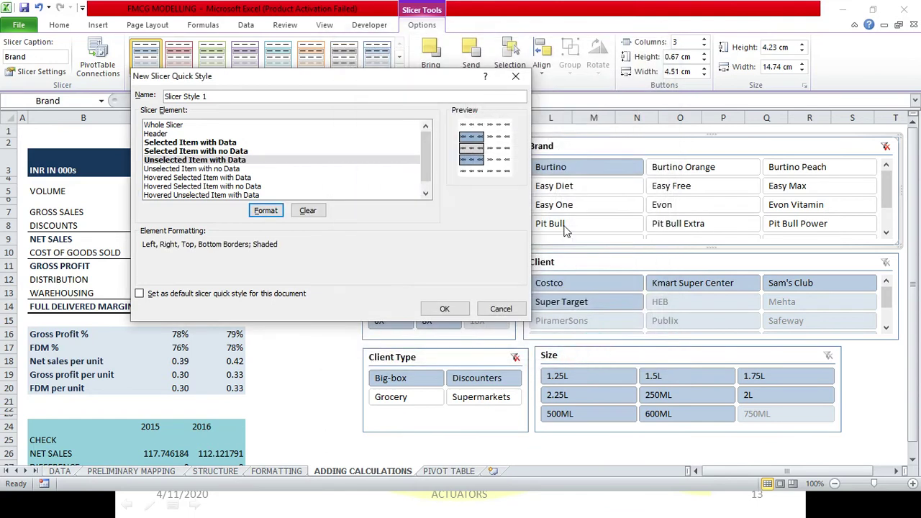
{"action": "left_click", "coordinate": [234, 168]}
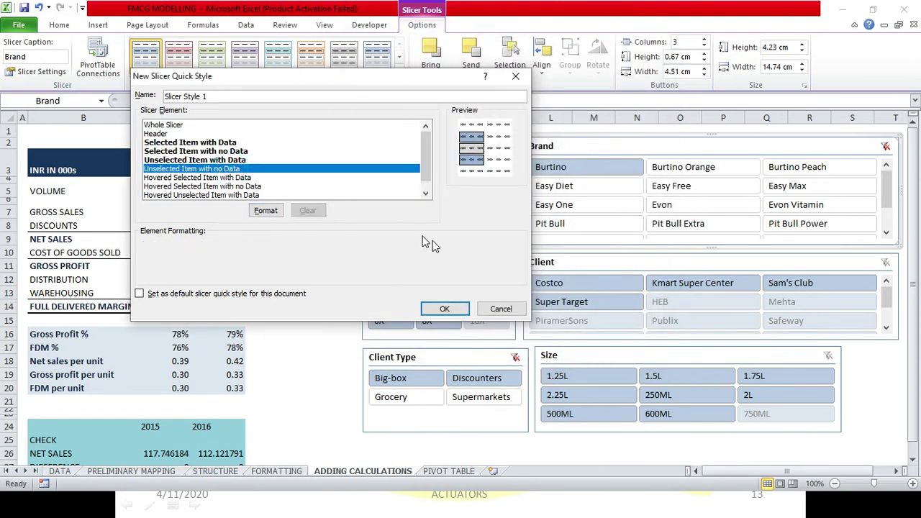
Give Unselected Item with no Data a grey border and light grey fill, then save Slicer Style 1
{"action": "left_click", "coordinate": [266, 210]}
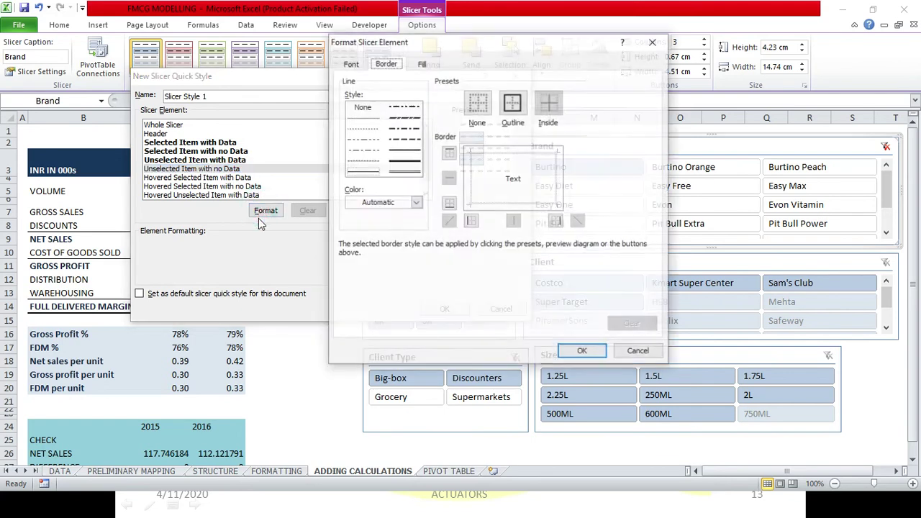
{"action": "left_click", "coordinate": [416, 202]}
{"action": "left_click", "coordinate": [351, 292]}
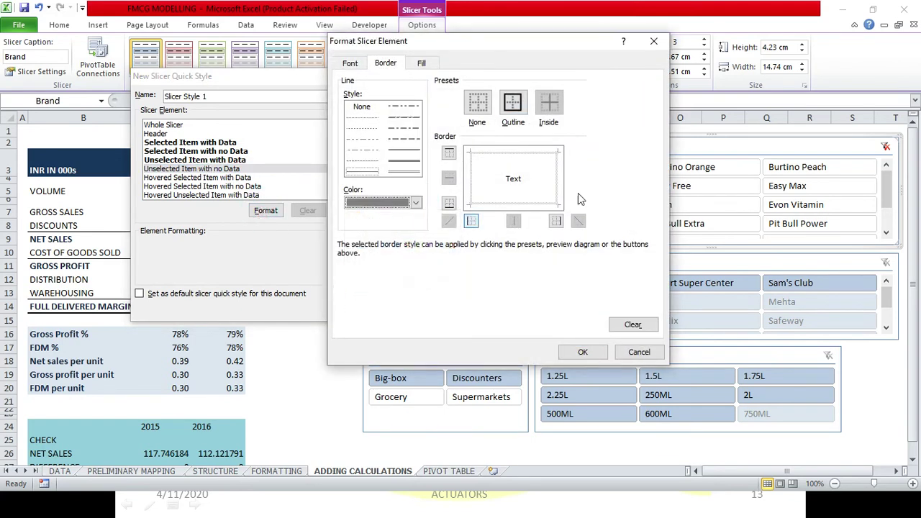
{"action": "left_click", "coordinate": [422, 64]}
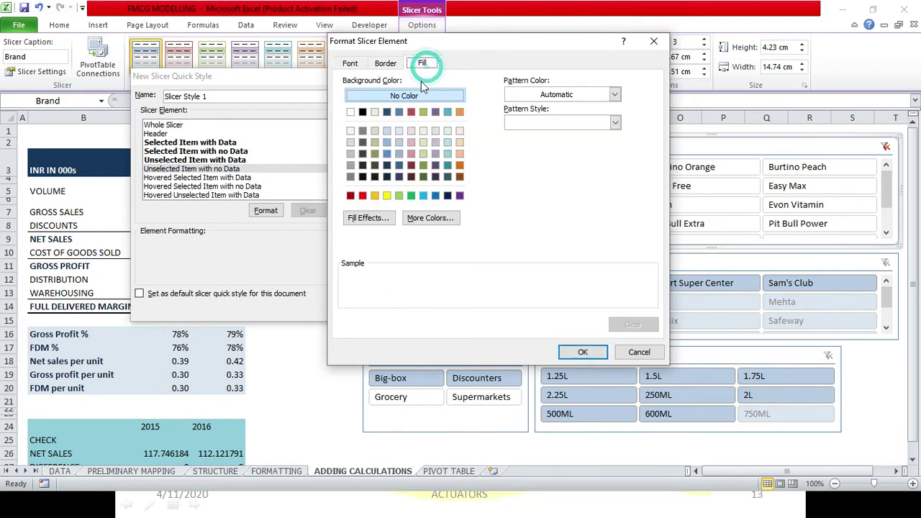
{"action": "left_click", "coordinate": [350, 141]}
{"action": "left_click", "coordinate": [583, 352]}
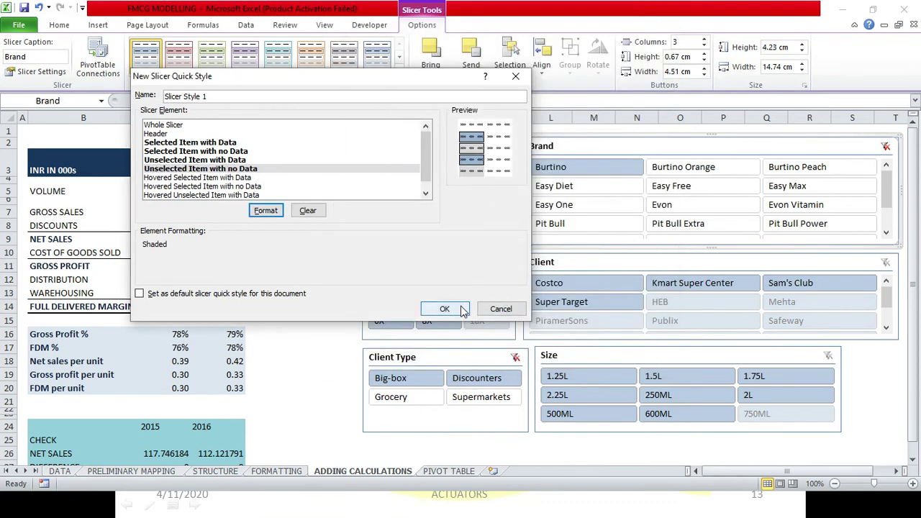
{"action": "left_click", "coordinate": [462, 310]}
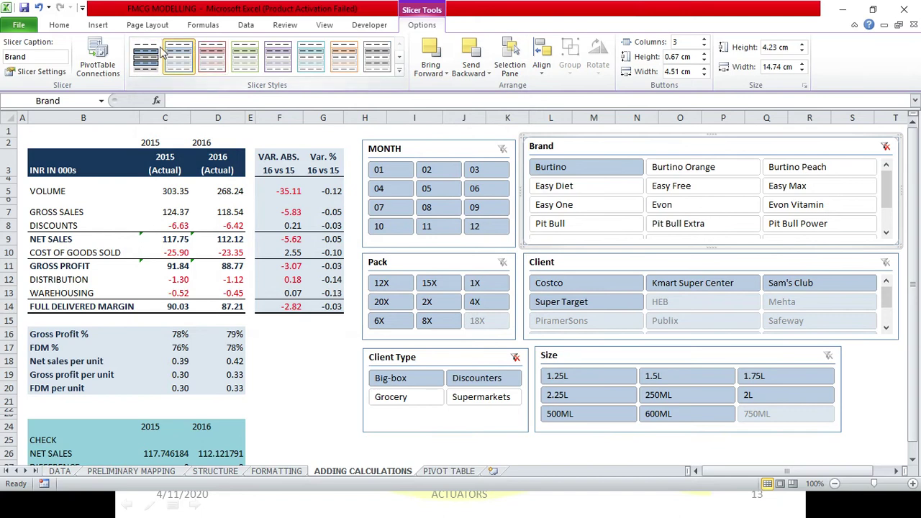
Apply the custom Slicer Style 1 to the Brand slicer from the styles gallery
{"action": "left_click", "coordinate": [399, 73]}
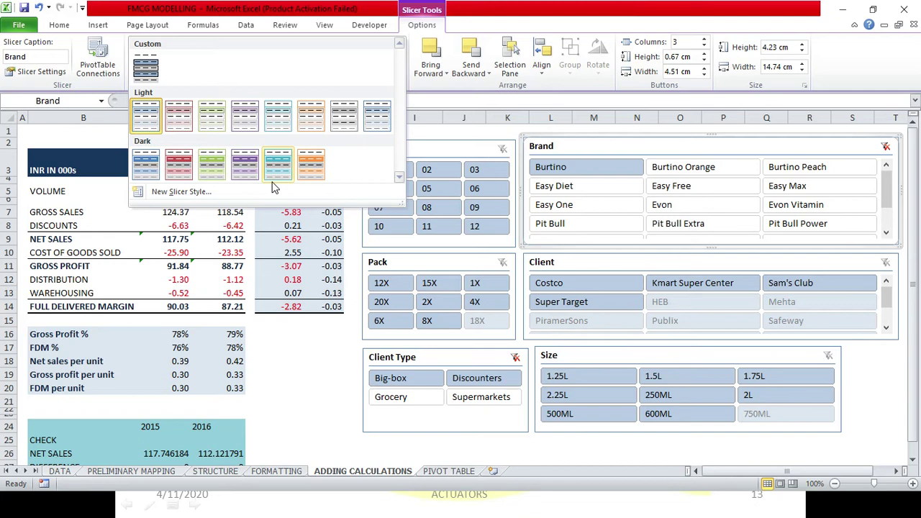
{"action": "left_click", "coordinate": [144, 72]}
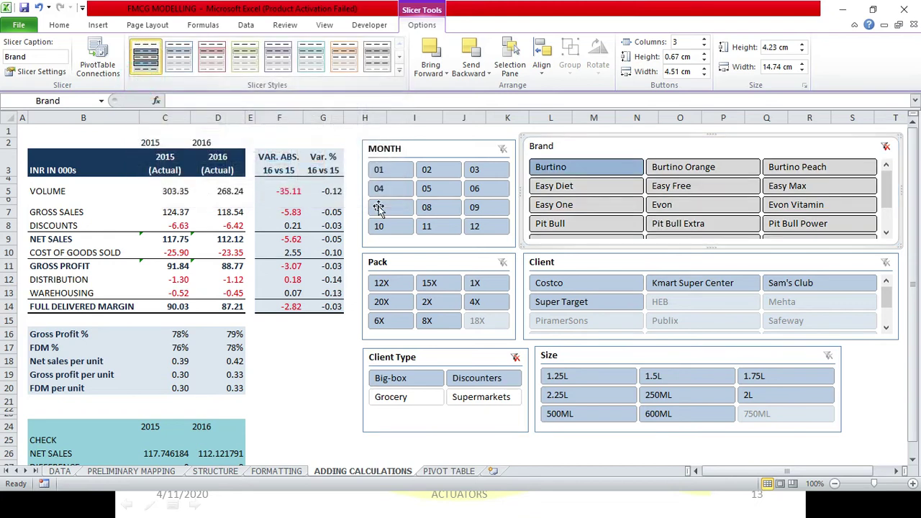
{"action": "scroll", "coordinate": [706, 202], "scroll_direction": "down", "scroll_amount": 2}
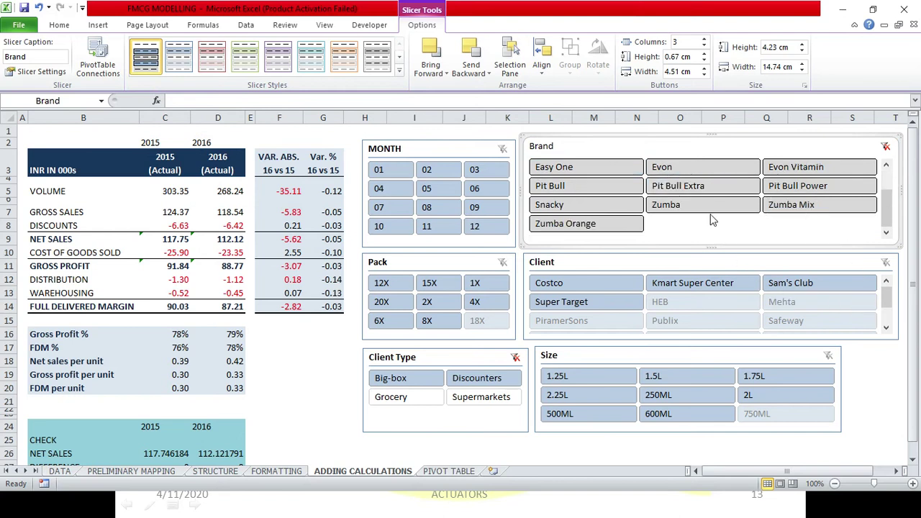
{"action": "scroll", "coordinate": [711, 219], "scroll_direction": "up", "scroll_amount": 2}
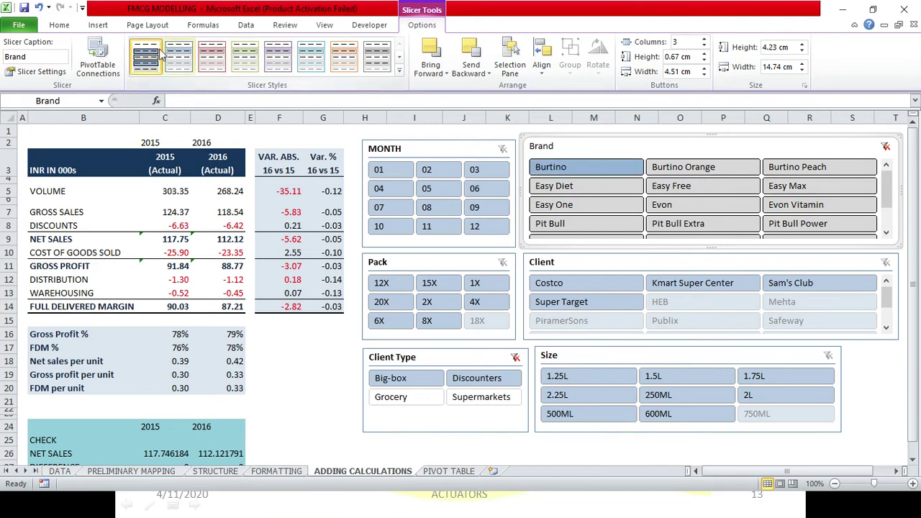
Modify Slicer Style 1 so Unselected Item with Data gets a light-blue fill
{"action": "left_click", "coordinate": [399, 70]}
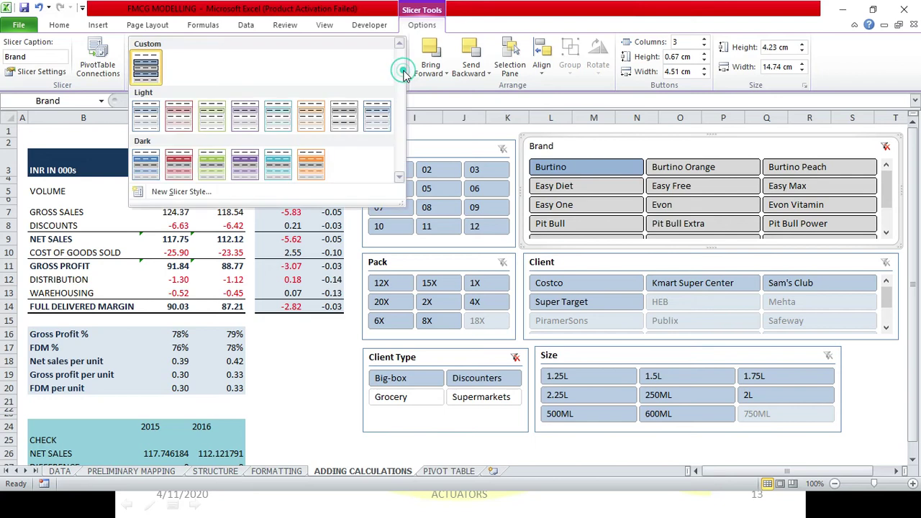
{"action": "right_click", "coordinate": [145, 66]}
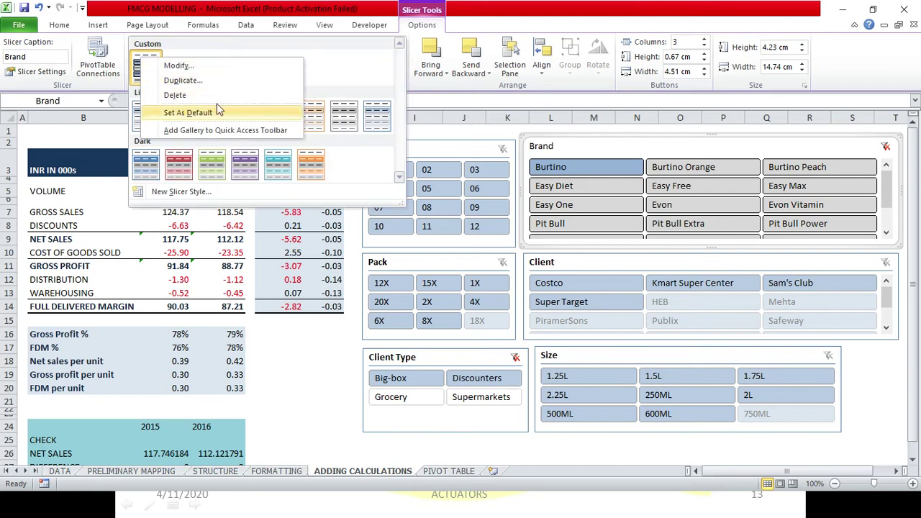
{"action": "left_click", "coordinate": [291, 66]}
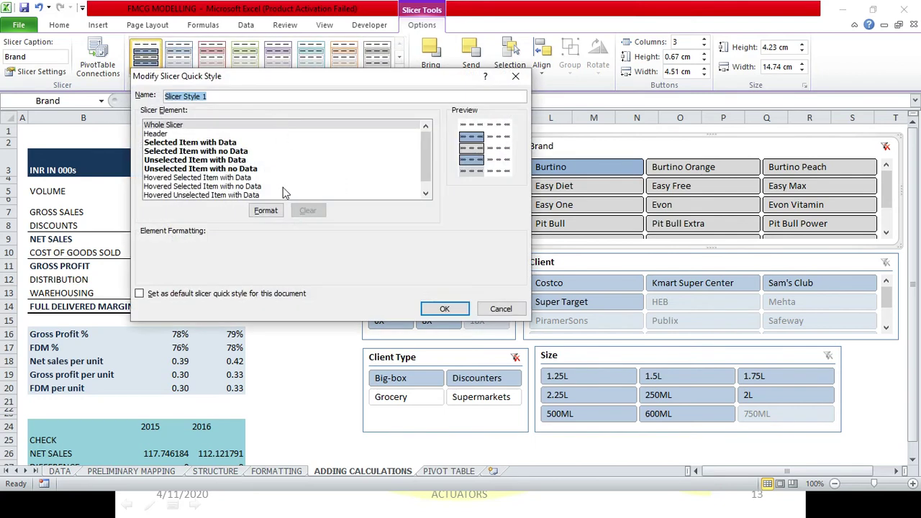
{"action": "left_click", "coordinate": [195, 169]}
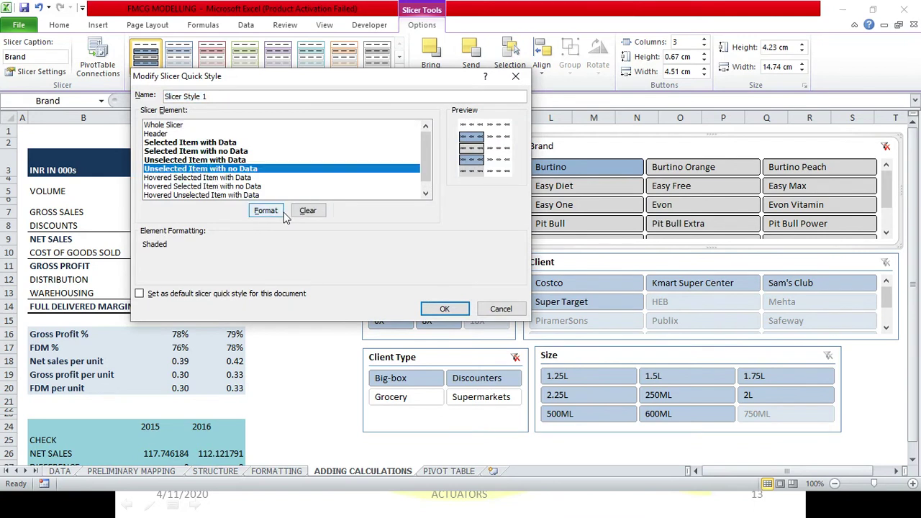
{"action": "left_click", "coordinate": [230, 160]}
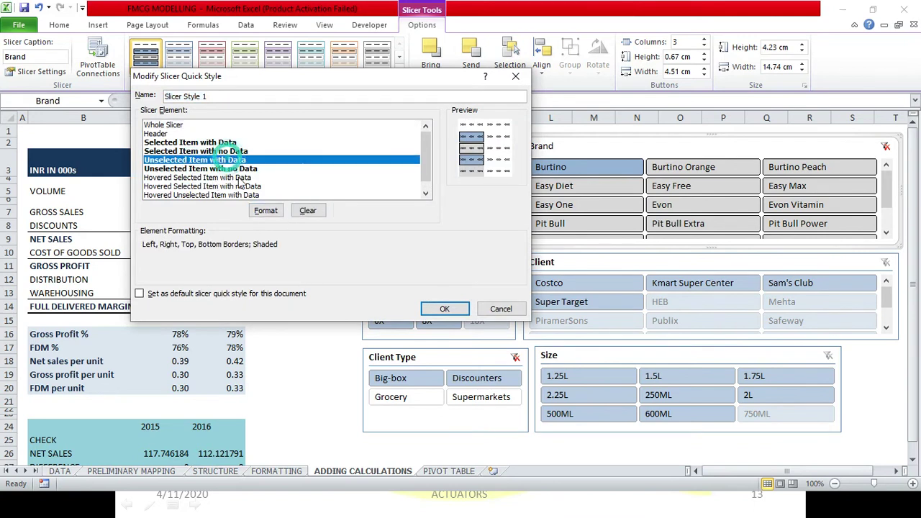
{"action": "left_click", "coordinate": [264, 209]}
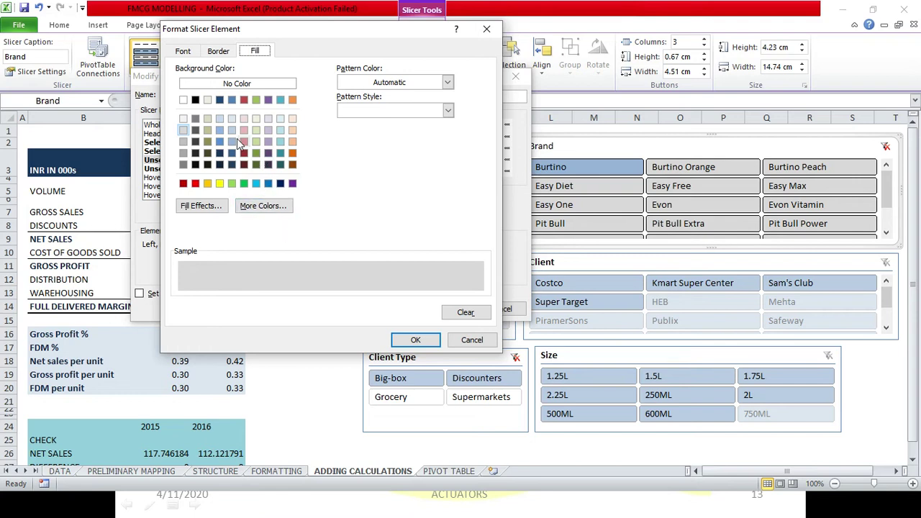
{"action": "left_click", "coordinate": [280, 118]}
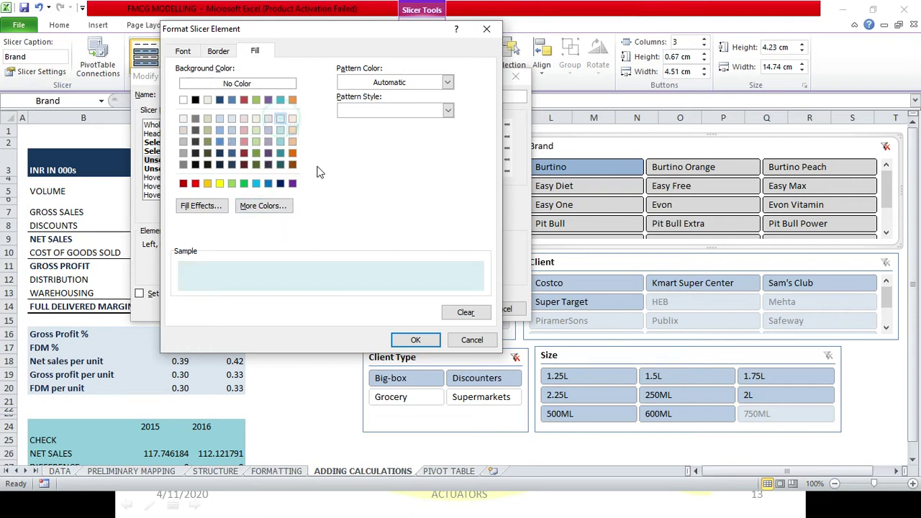
{"action": "left_click", "coordinate": [420, 340]}
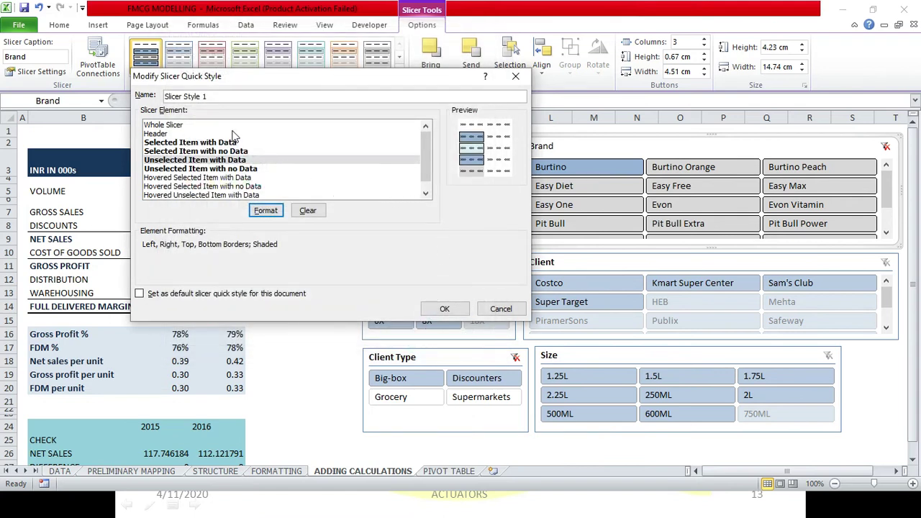
Fill Unselected Item with no Data light blue and save the modified style
{"action": "left_click", "coordinate": [234, 169]}
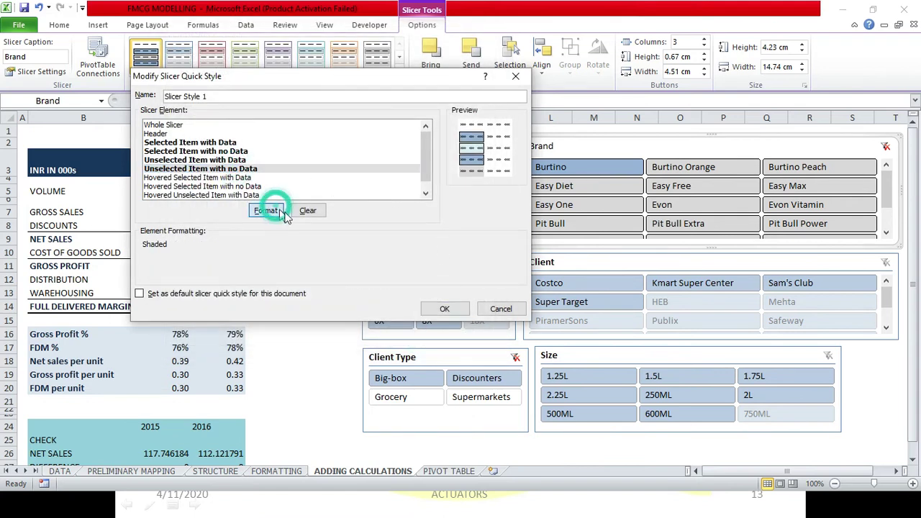
{"action": "left_click", "coordinate": [266, 211]}
{"action": "left_click", "coordinate": [281, 119]}
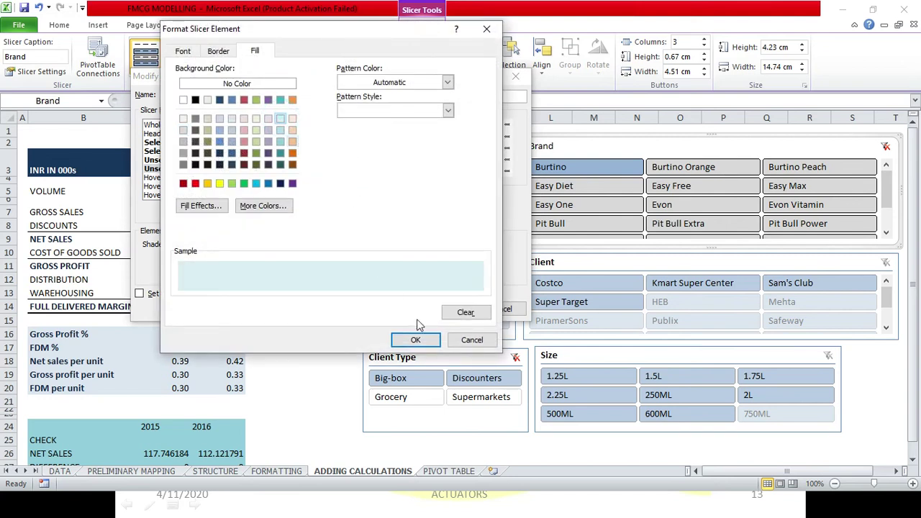
{"action": "left_click", "coordinate": [415, 340]}
{"action": "left_click", "coordinate": [444, 310]}
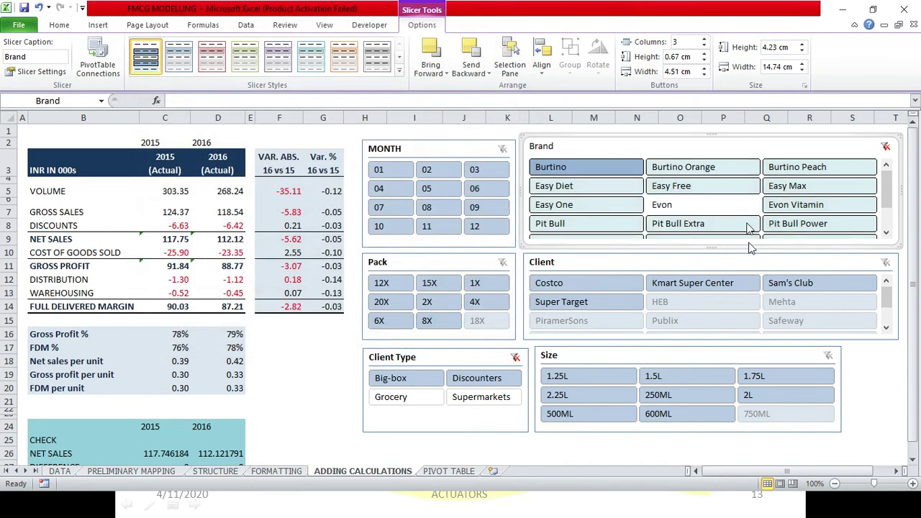
Apply the custom light-blue slicer style to the Client, Client Type and Size slicers
{"action": "left_click", "coordinate": [471, 155]}
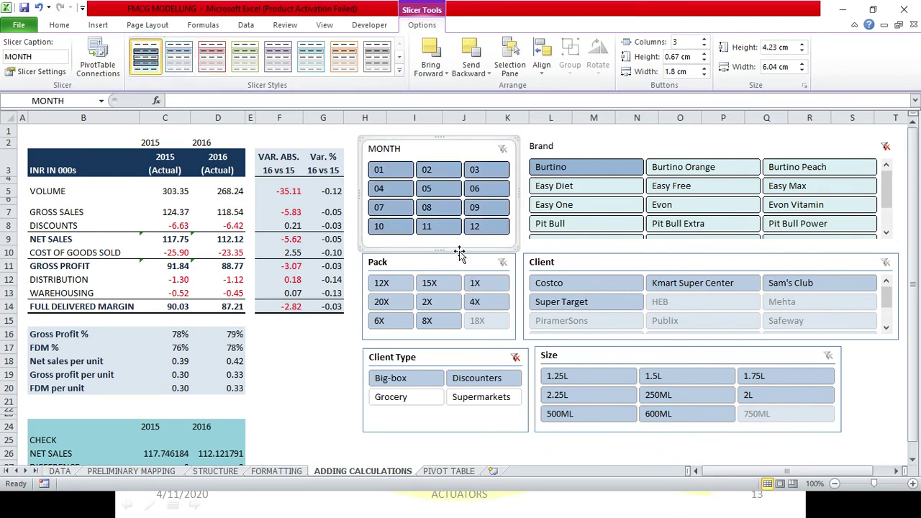
{"action": "left_click", "coordinate": [423, 262]}
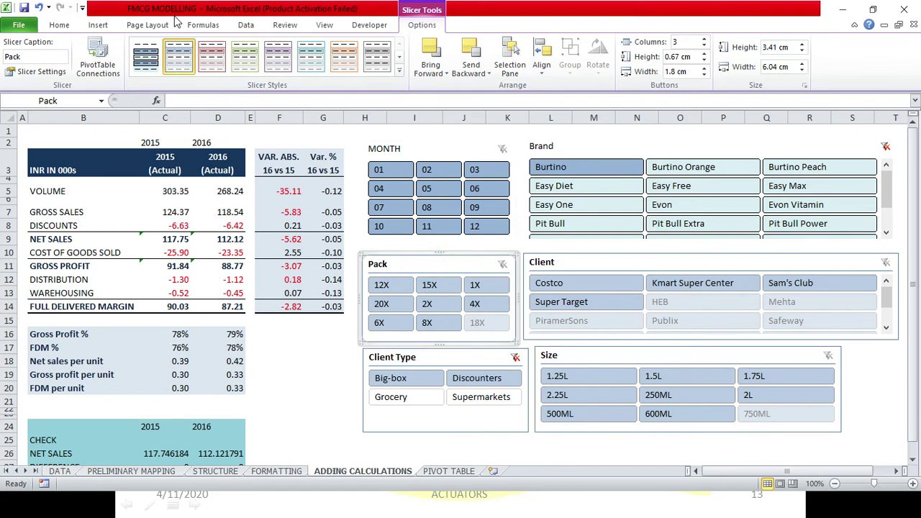
{"action": "left_click", "coordinate": [626, 263]}
{"action": "left_click", "coordinate": [166, 65]}
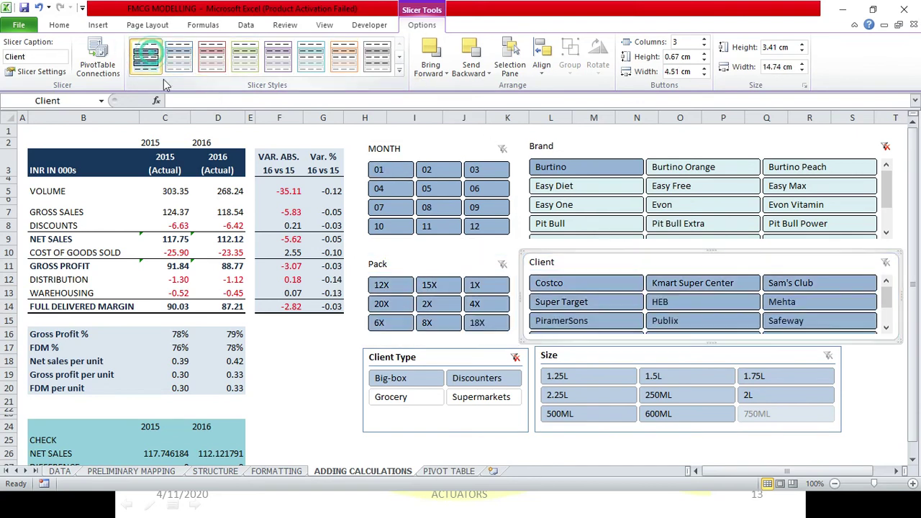
{"action": "left_click", "coordinate": [475, 356]}
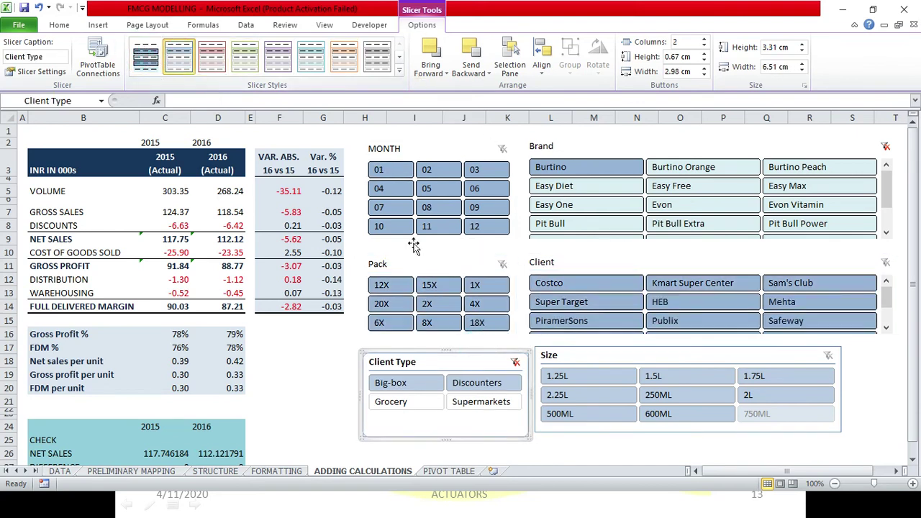
{"action": "left_click", "coordinate": [143, 59]}
{"action": "left_click", "coordinate": [717, 356]}
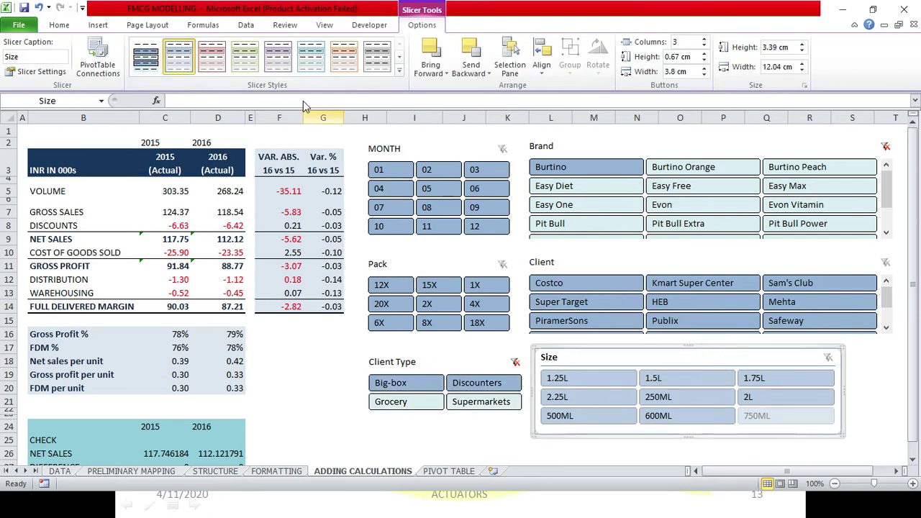
{"action": "left_click", "coordinate": [148, 58]}
Nudge the Client Type slicer slightly lower and review the MONTH, Brand and Client Type slicer styles
{"action": "left_click_drag", "start_coordinate": [482, 371], "coordinate": [481, 373]}
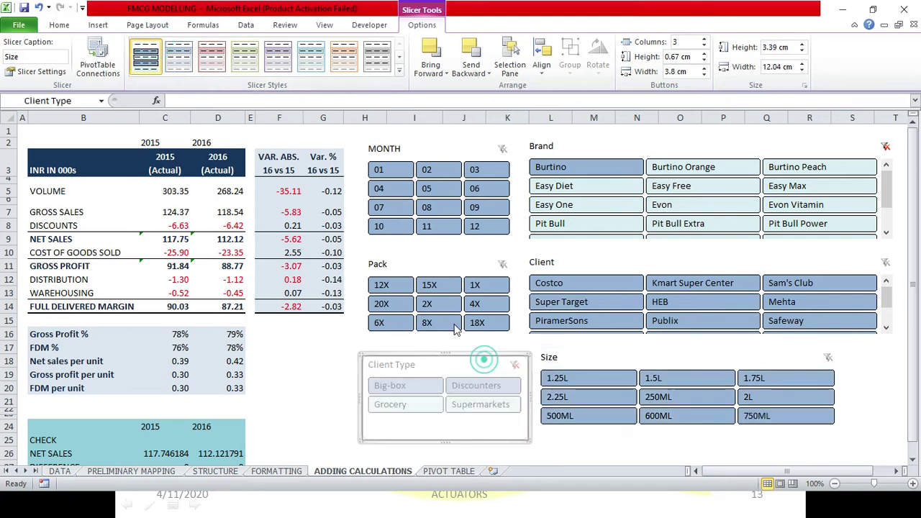
{"action": "left_click", "coordinate": [856, 430]}
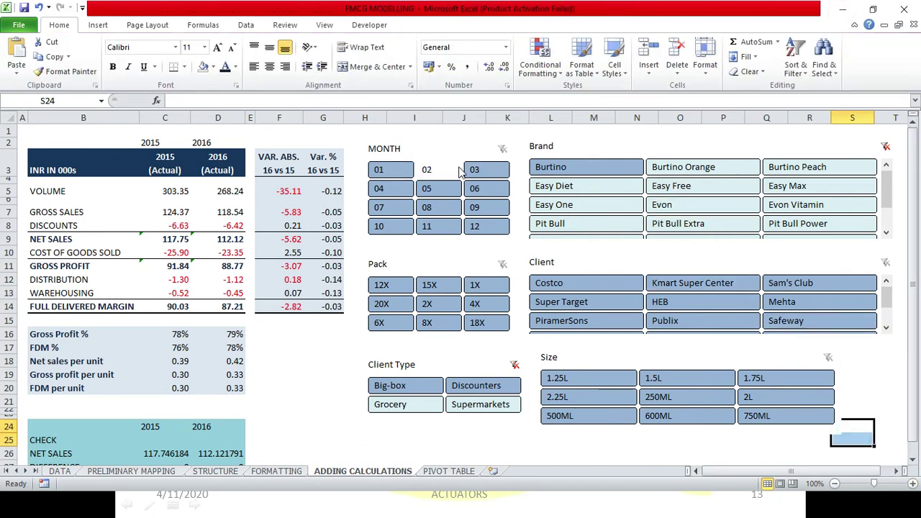
{"action": "left_click", "coordinate": [450, 130]}
{"action": "left_click", "coordinate": [452, 144]}
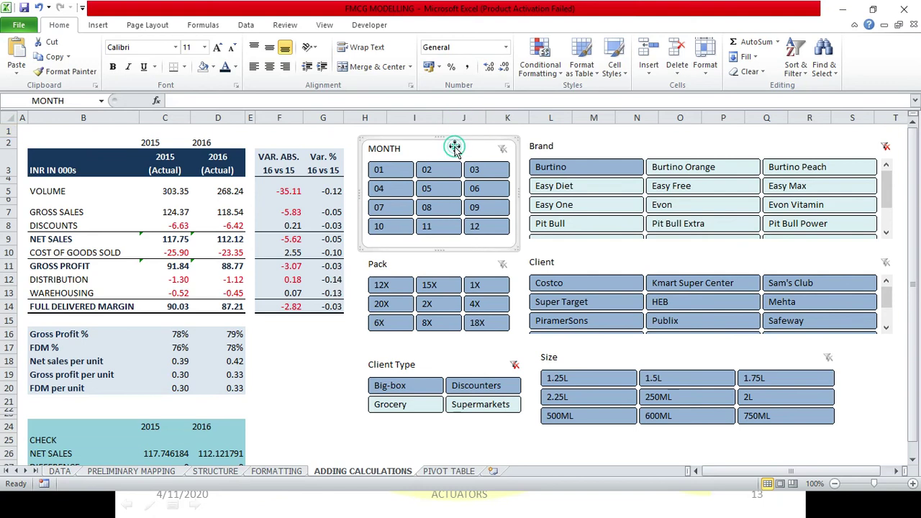
{"action": "left_click", "coordinate": [693, 141]}
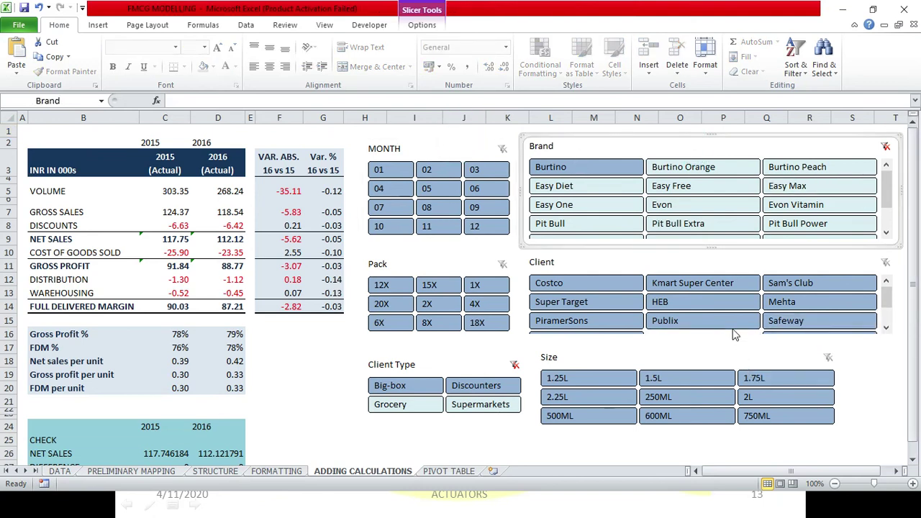
{"action": "left_click", "coordinate": [858, 374]}
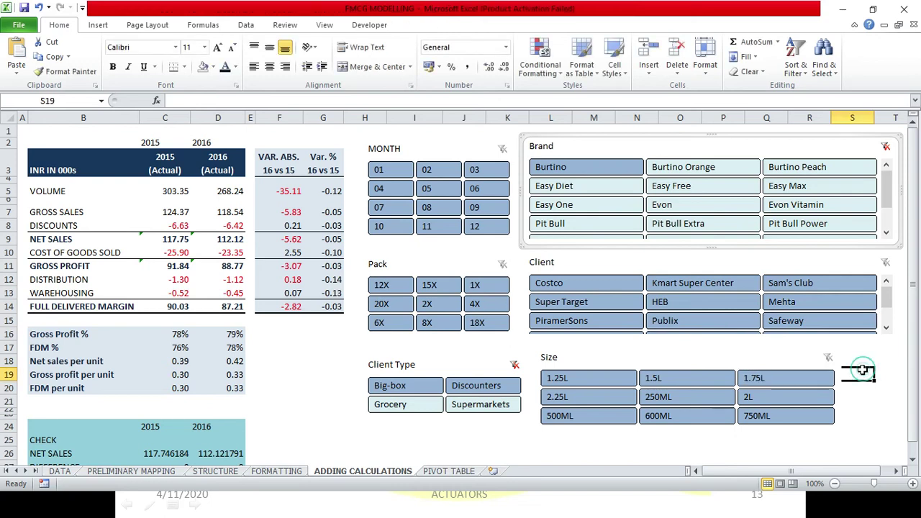
{"action": "left_click", "coordinate": [393, 365]}
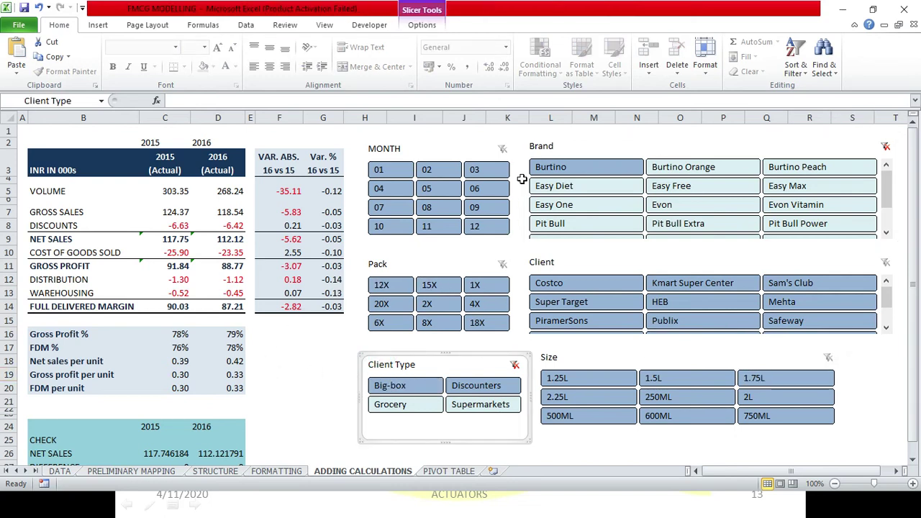
{"action": "left_click", "coordinate": [703, 151]}
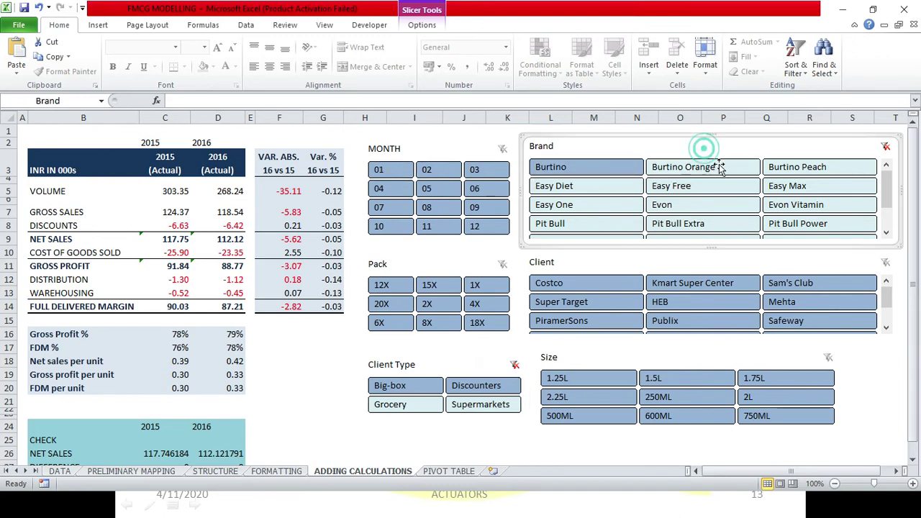
Filter the dashboard by Kmart Super Center, size 1.25L, Grocery client type, pack 12X, Costco and Burtino
{"action": "left_click", "coordinate": [727, 283]}
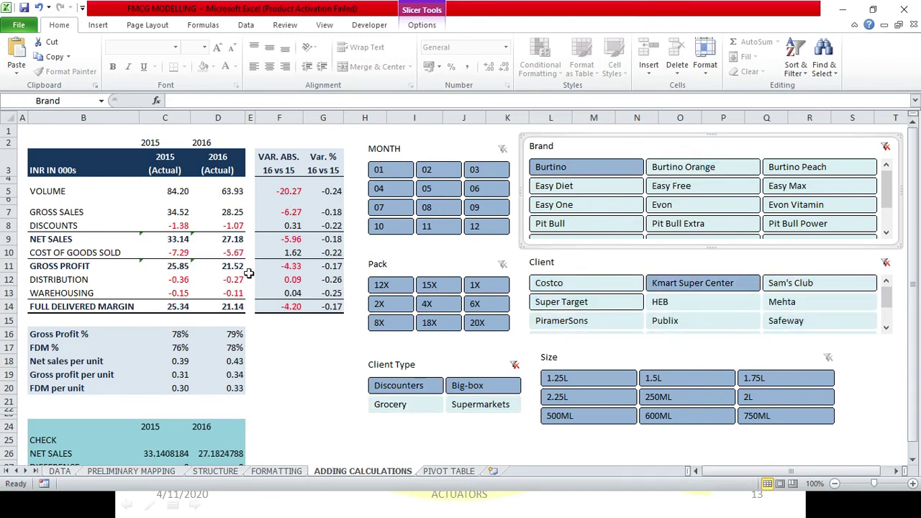
{"action": "left_click", "coordinate": [600, 385]}
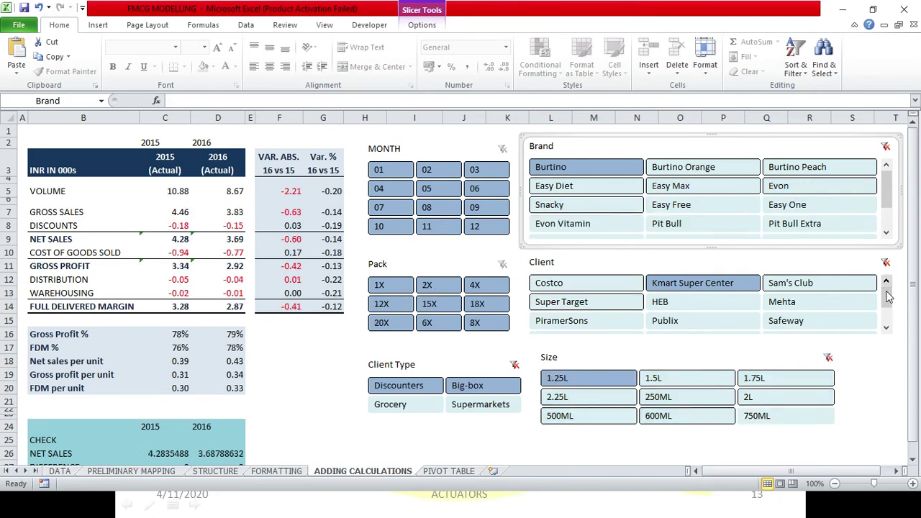
{"action": "left_click", "coordinate": [469, 389]}
{"action": "left_click", "coordinate": [421, 392]}
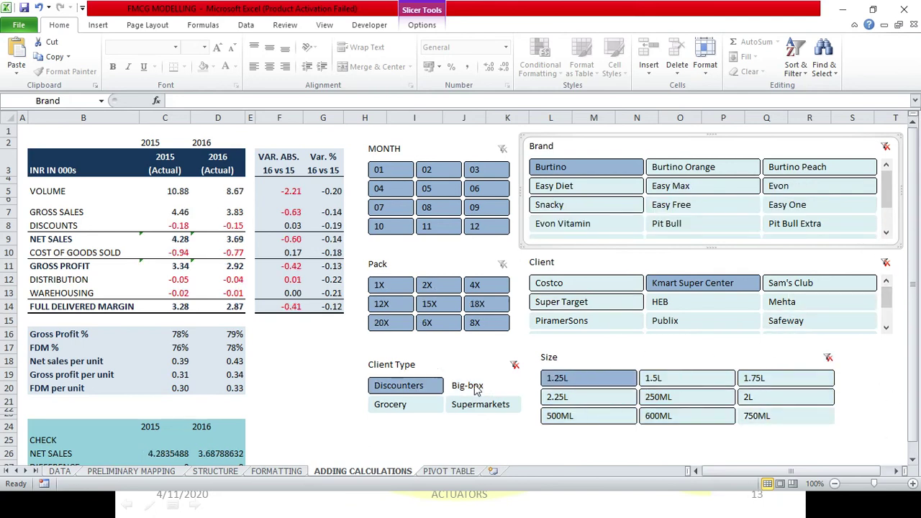
{"action": "left_click", "coordinate": [475, 392]}
{"action": "left_click", "coordinate": [385, 407]}
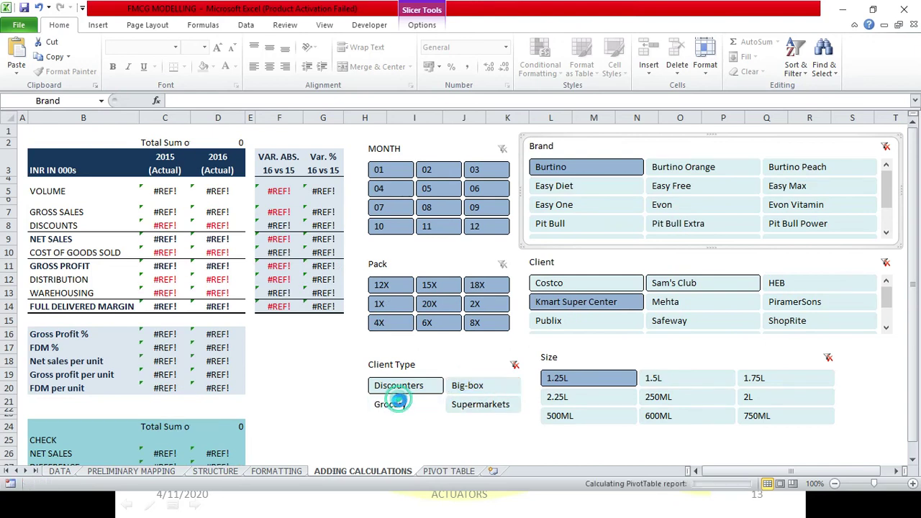
{"action": "left_click", "coordinate": [403, 287]}
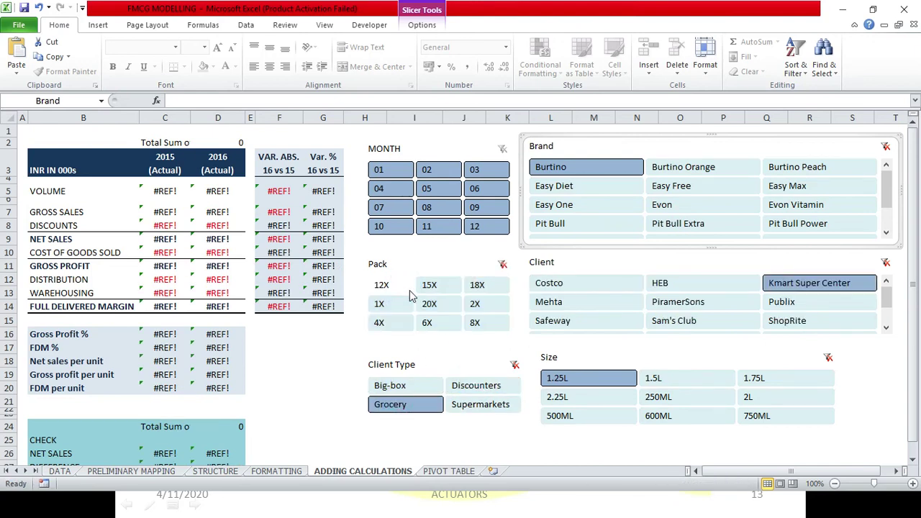
{"action": "left_click", "coordinate": [631, 287]}
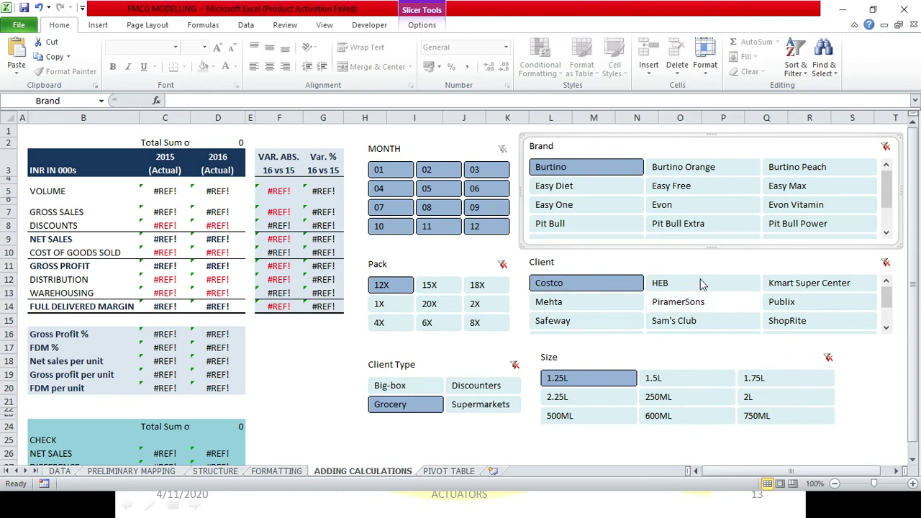
{"action": "left_click", "coordinate": [596, 168]}
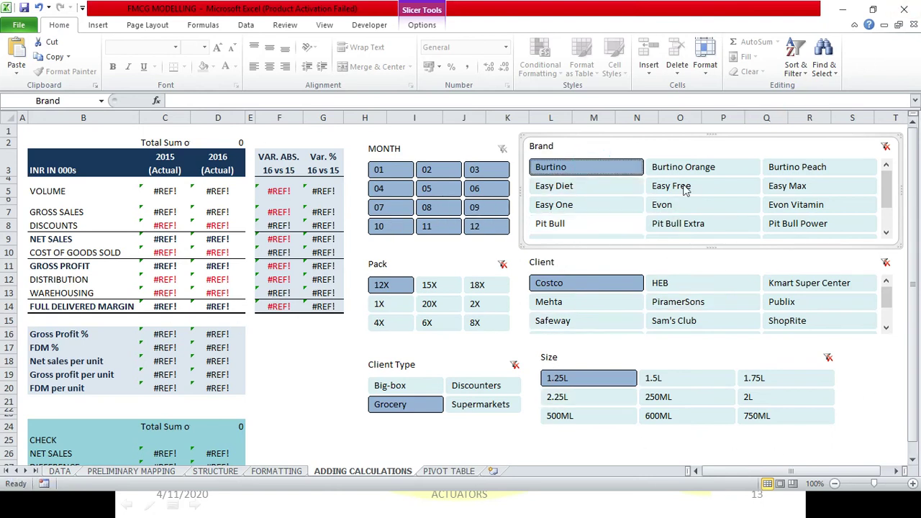
{"action": "left_click", "coordinate": [896, 401]}
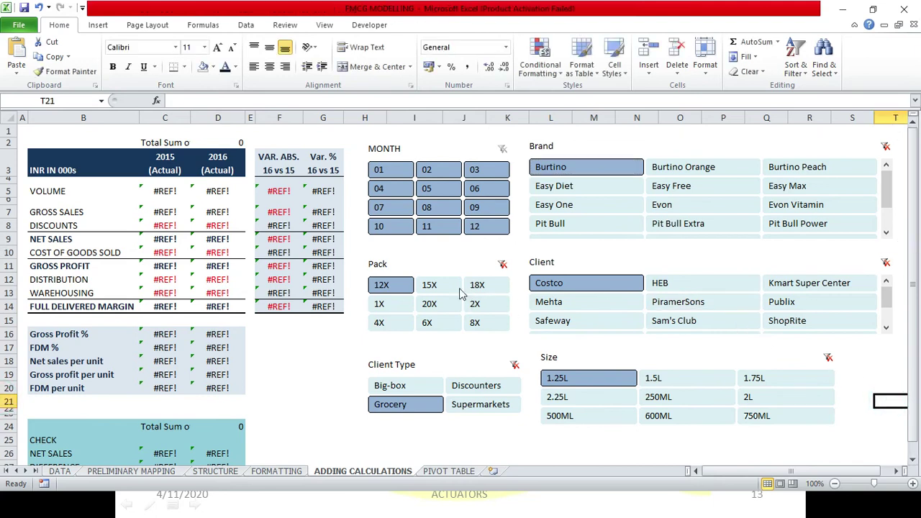
Clear the Pack, Client Type, Size and Client slicer filters to restore the full P&L totals
{"action": "left_click", "coordinate": [551, 381]}
{"action": "left_click", "coordinate": [502, 264]}
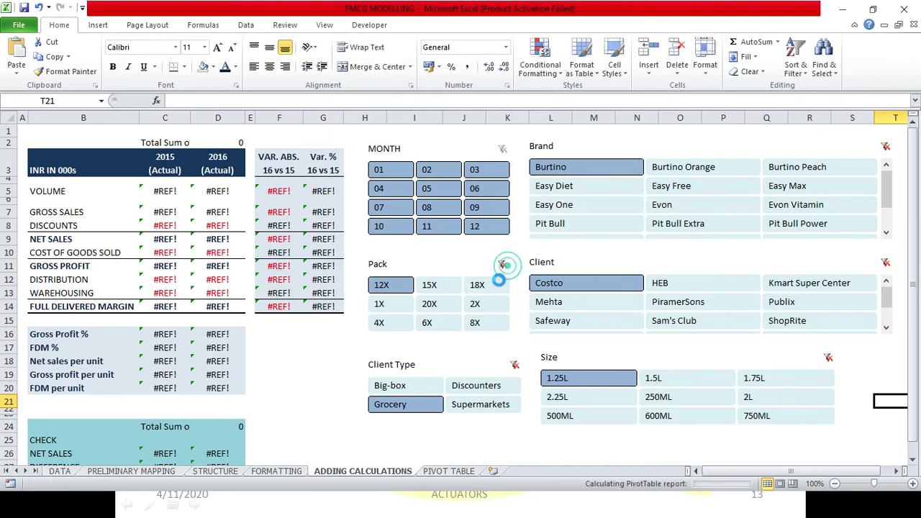
{"action": "left_click", "coordinate": [514, 366]}
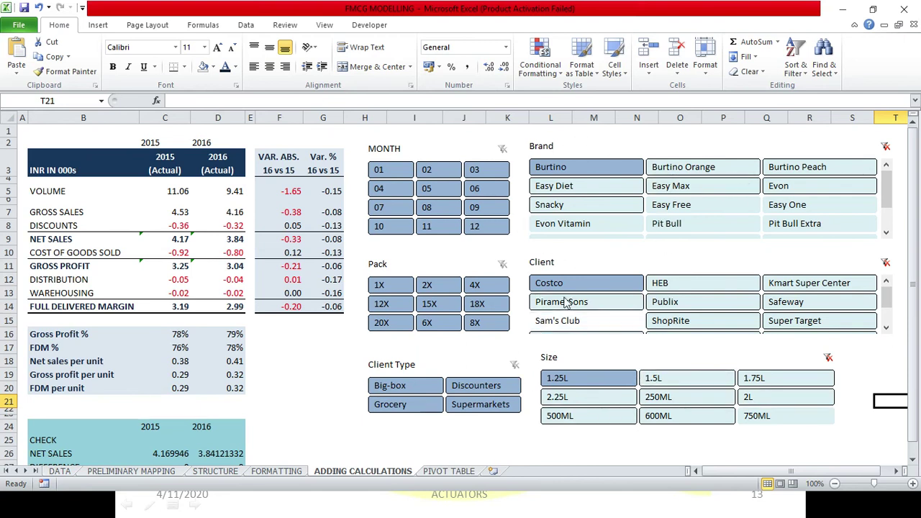
{"action": "left_click", "coordinate": [555, 173]}
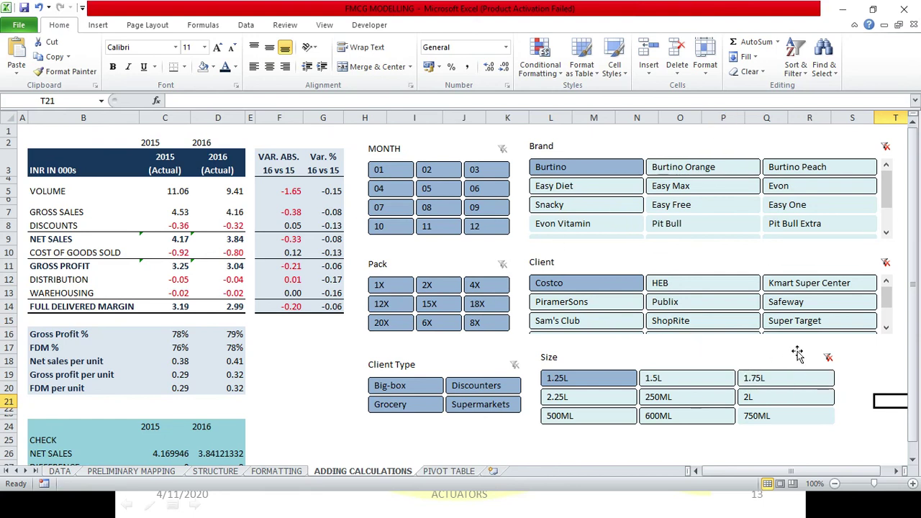
{"action": "left_click", "coordinate": [828, 358]}
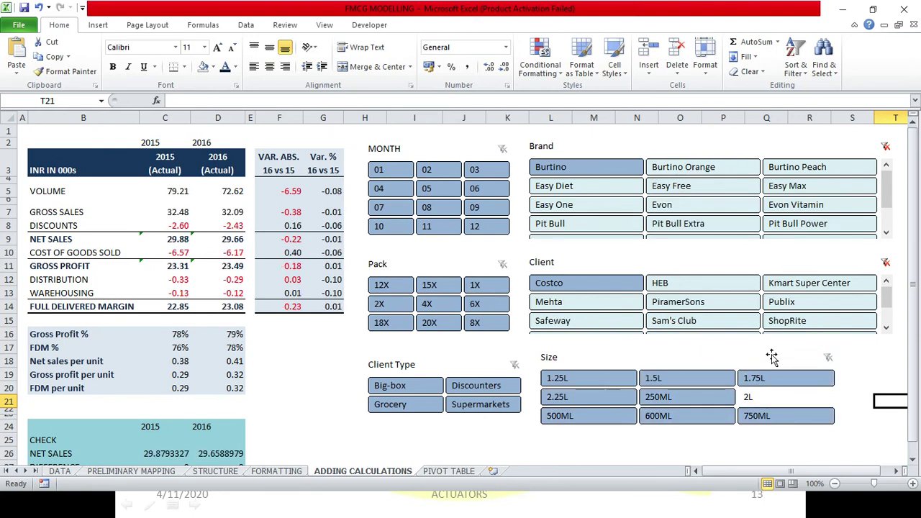
{"action": "left_click", "coordinate": [886, 264]}
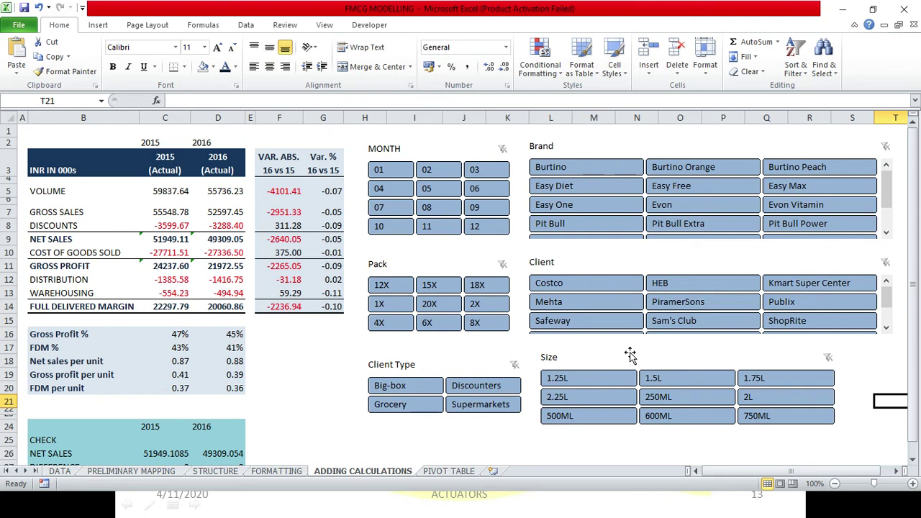
{"action": "left_click", "coordinate": [467, 150]}
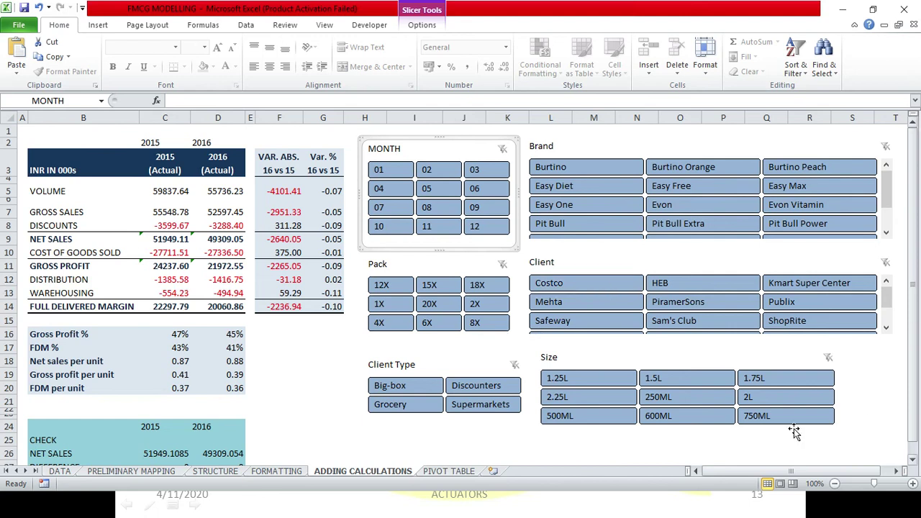
{"action": "left_click", "coordinate": [360, 375]}
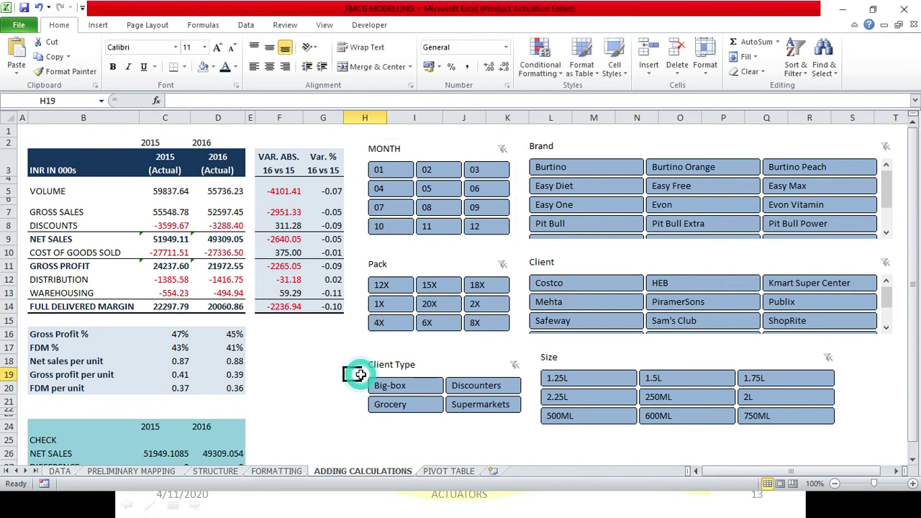